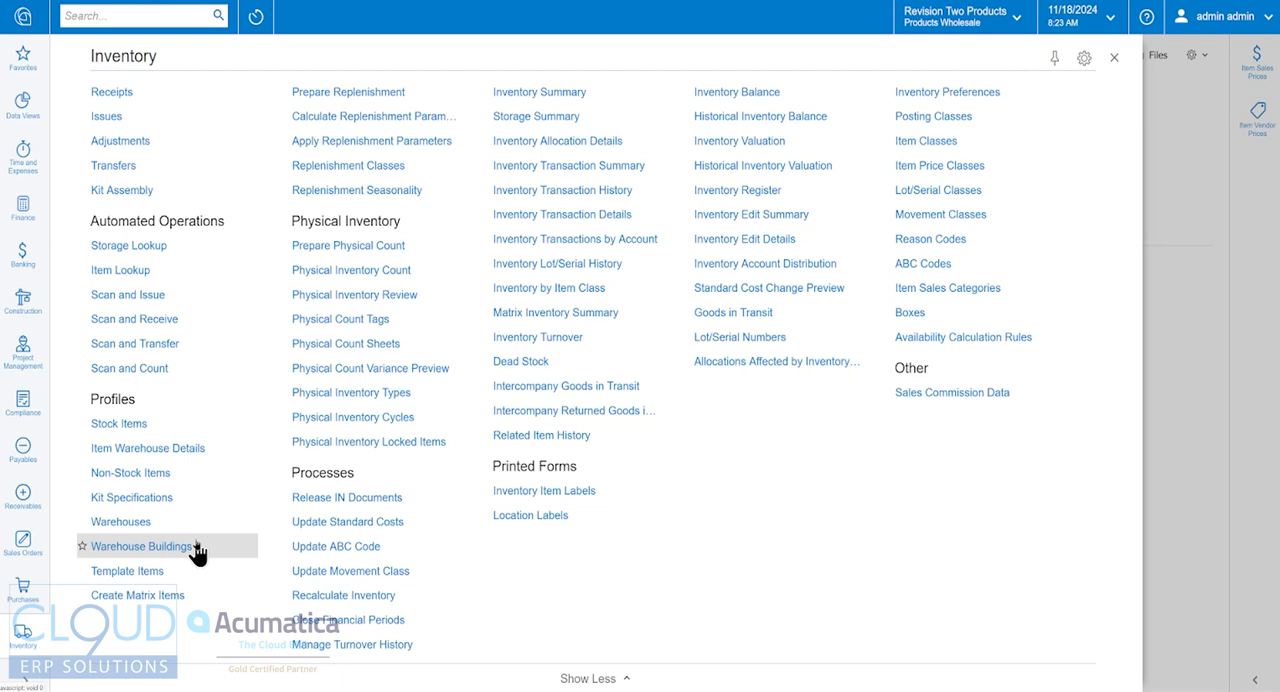
Step: Open the Kit Specifications form and start a new non-stock item with inventory ID AUDIBUND and description Audio Microphone Bundle
left_click(157, 510)
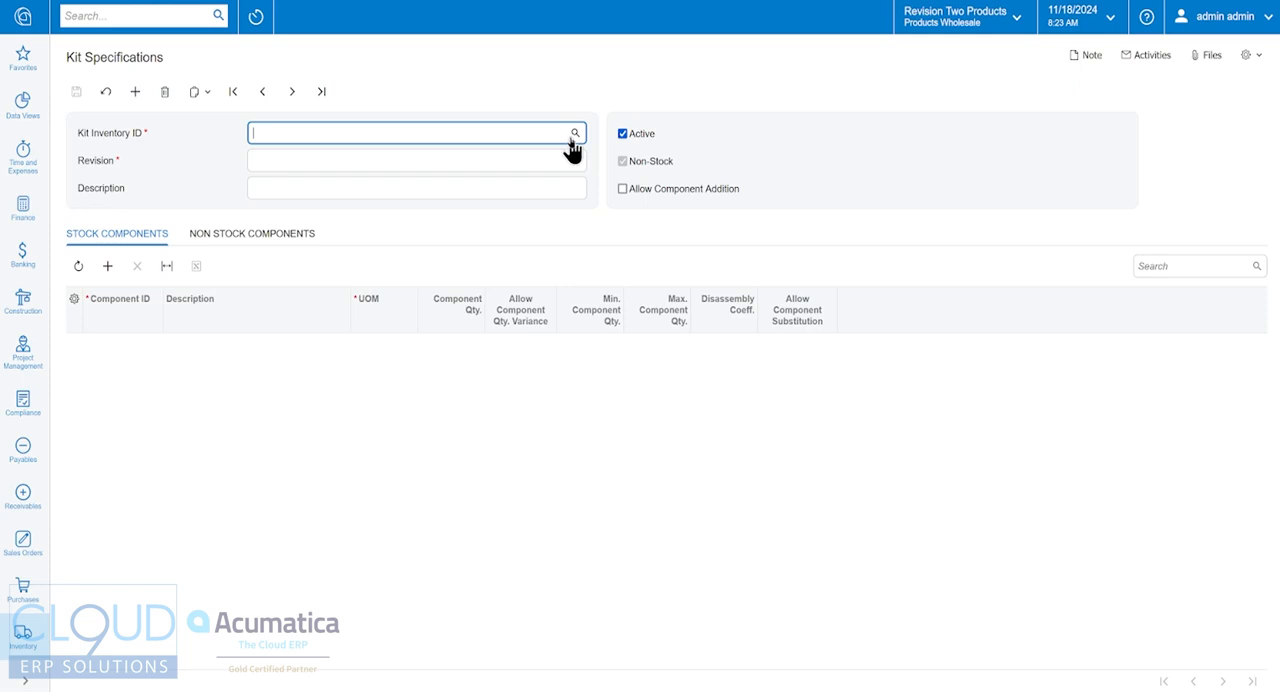
left_click(28, 640)
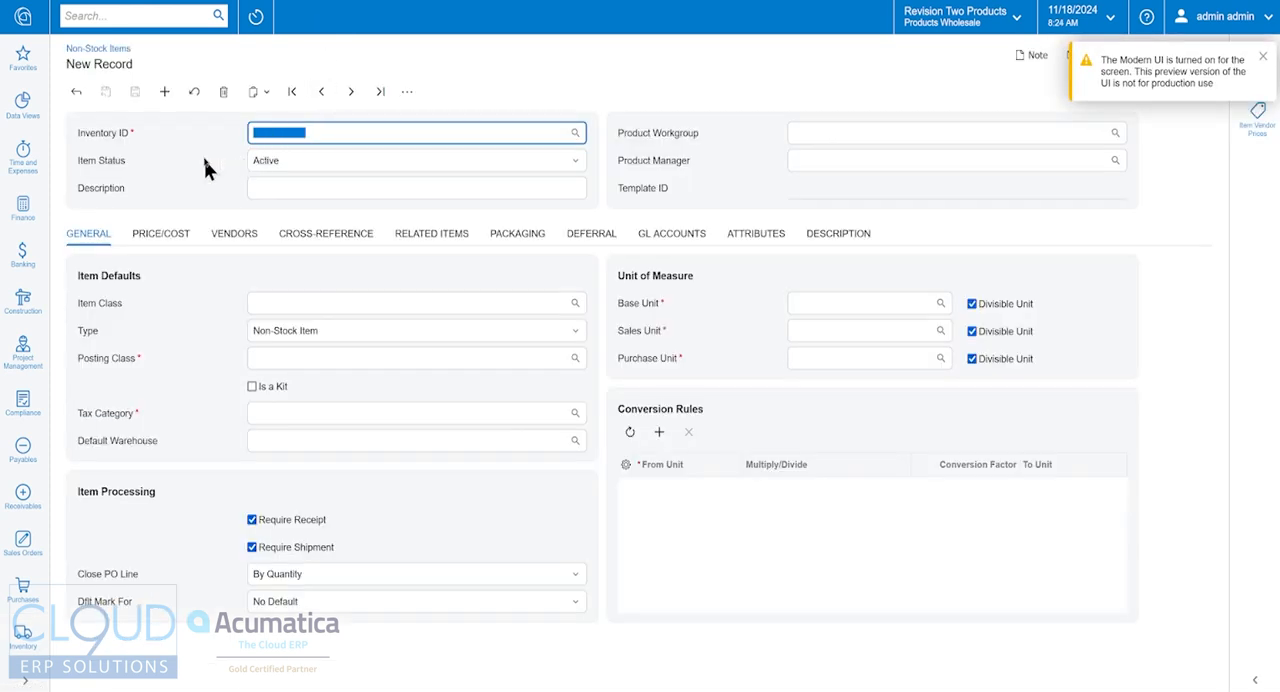
type("AUDIBUND")
key("Tab")
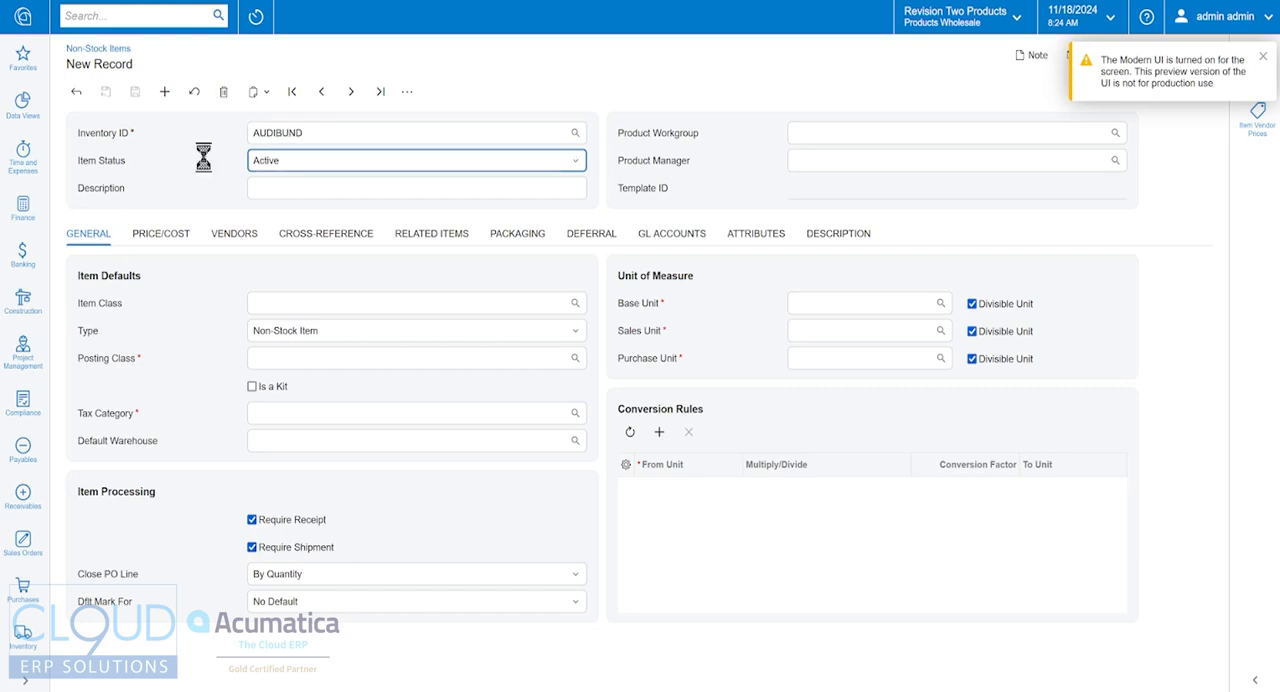
key("Tab")
type("A")
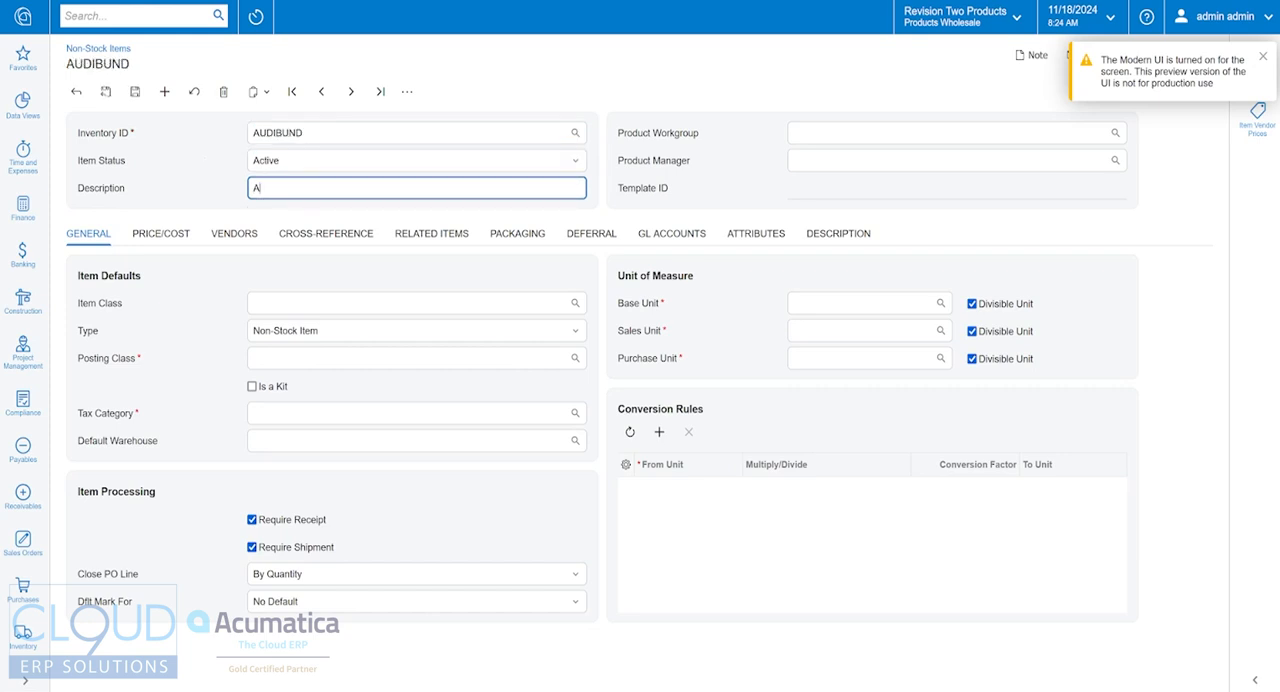
type("udio Microphone Bundle")
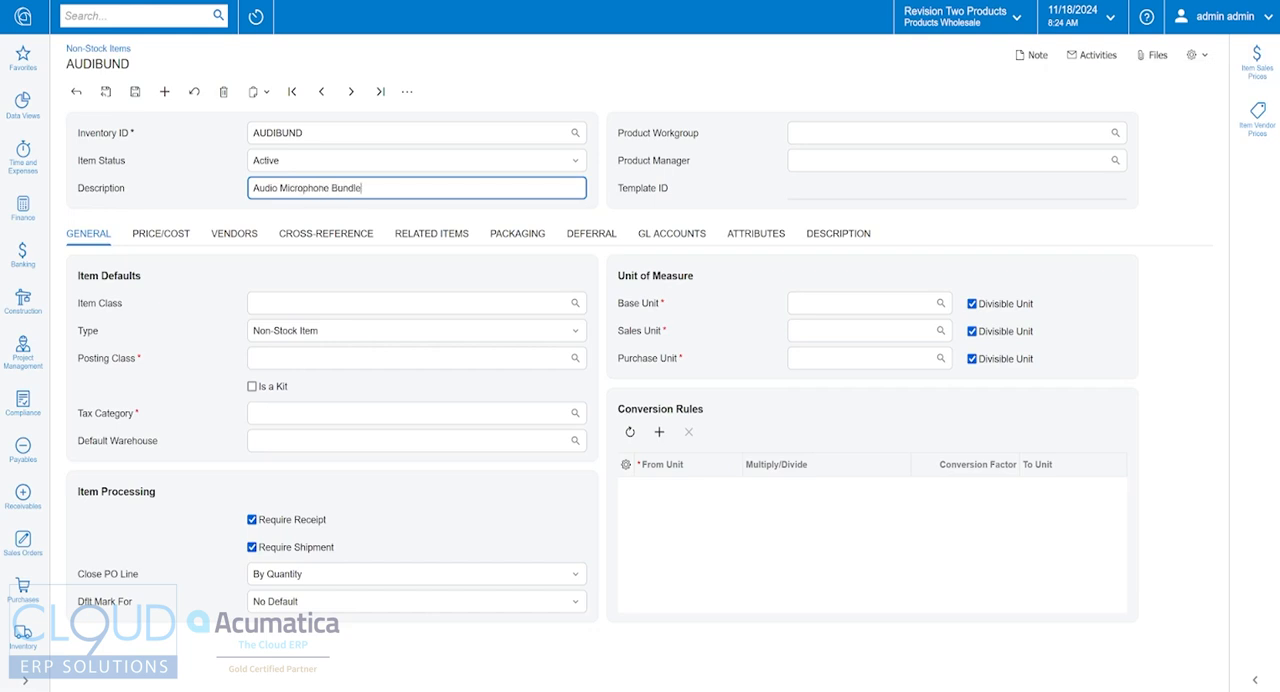
key("Tab")
key("Tab")
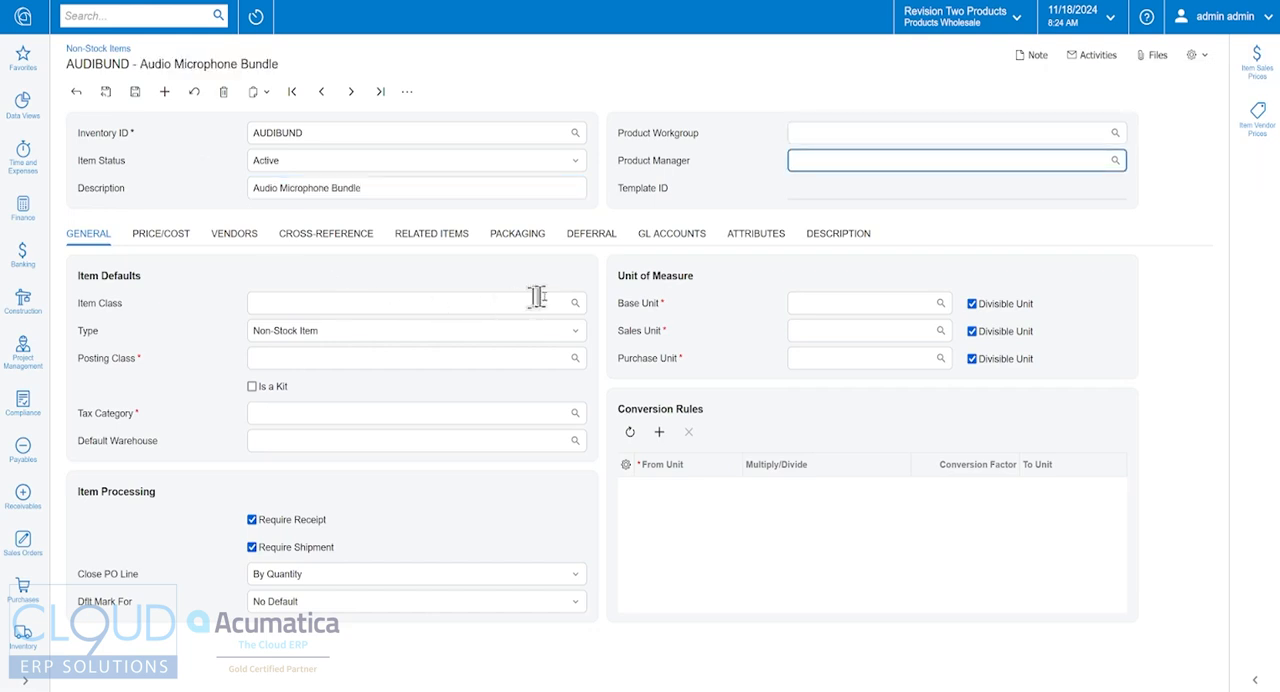
Step: Assign the NONSTOCK item class to the AUDIBUND item and mark it as a kit
left_click(575, 303)
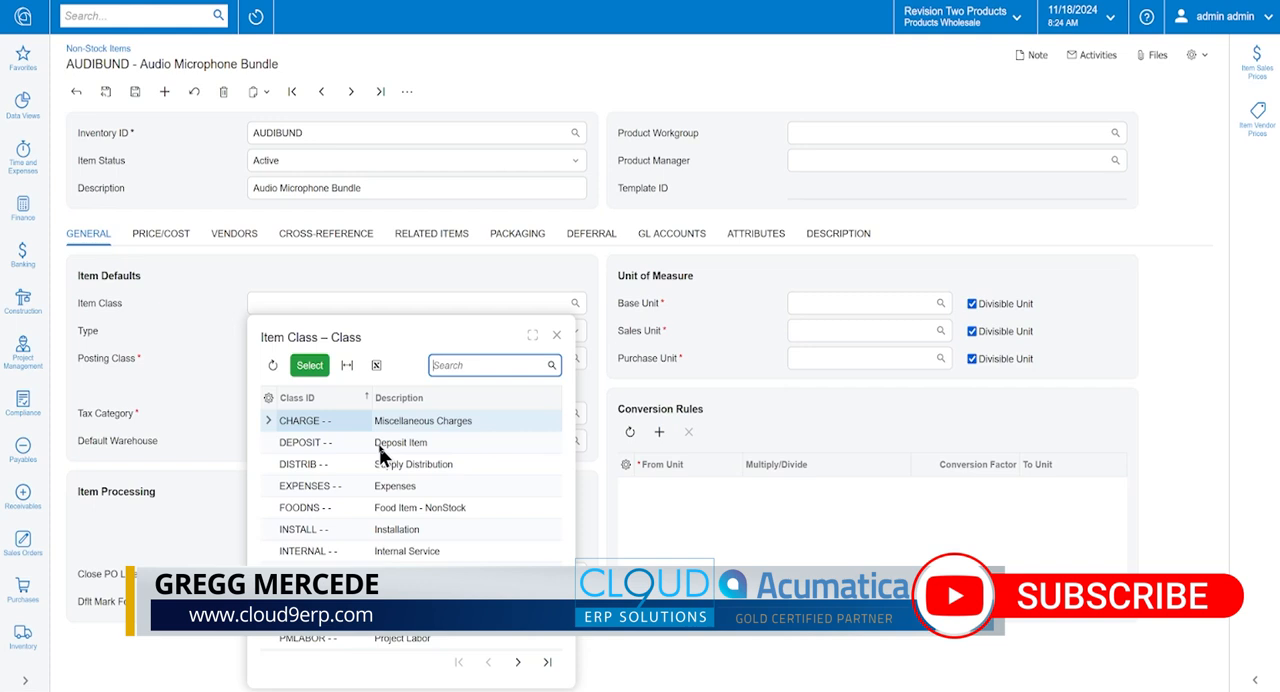
double_click(345, 596)
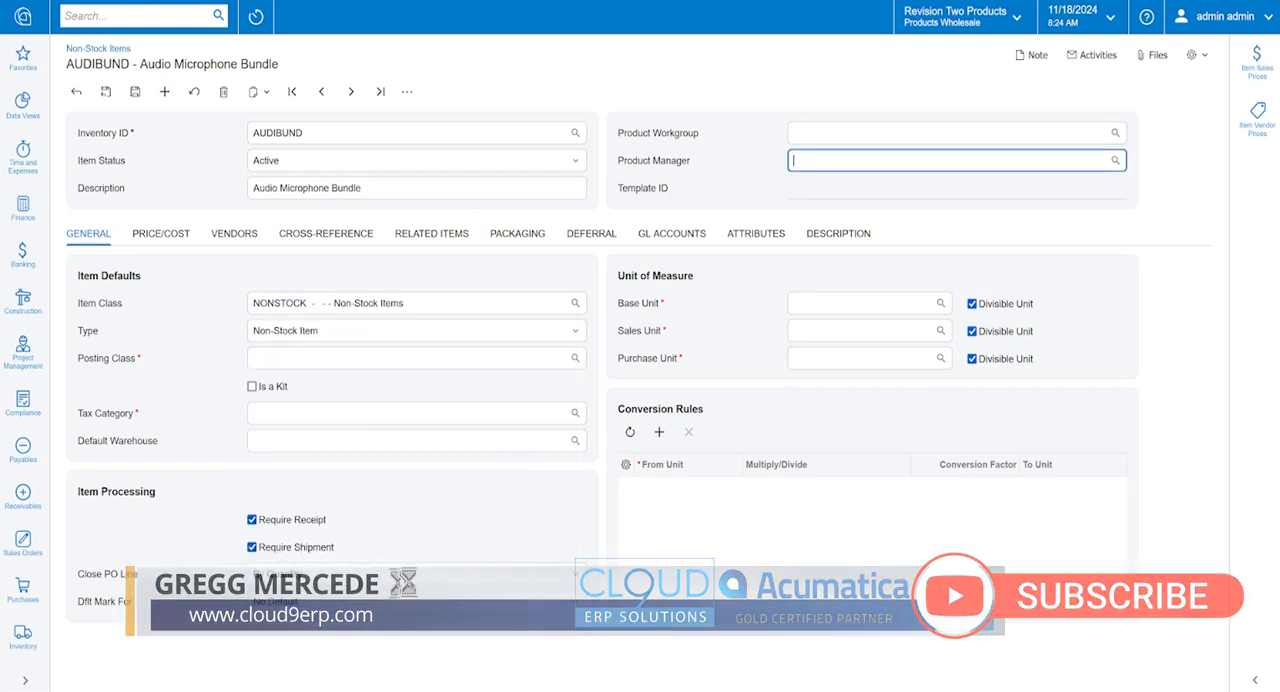
left_click(253, 389)
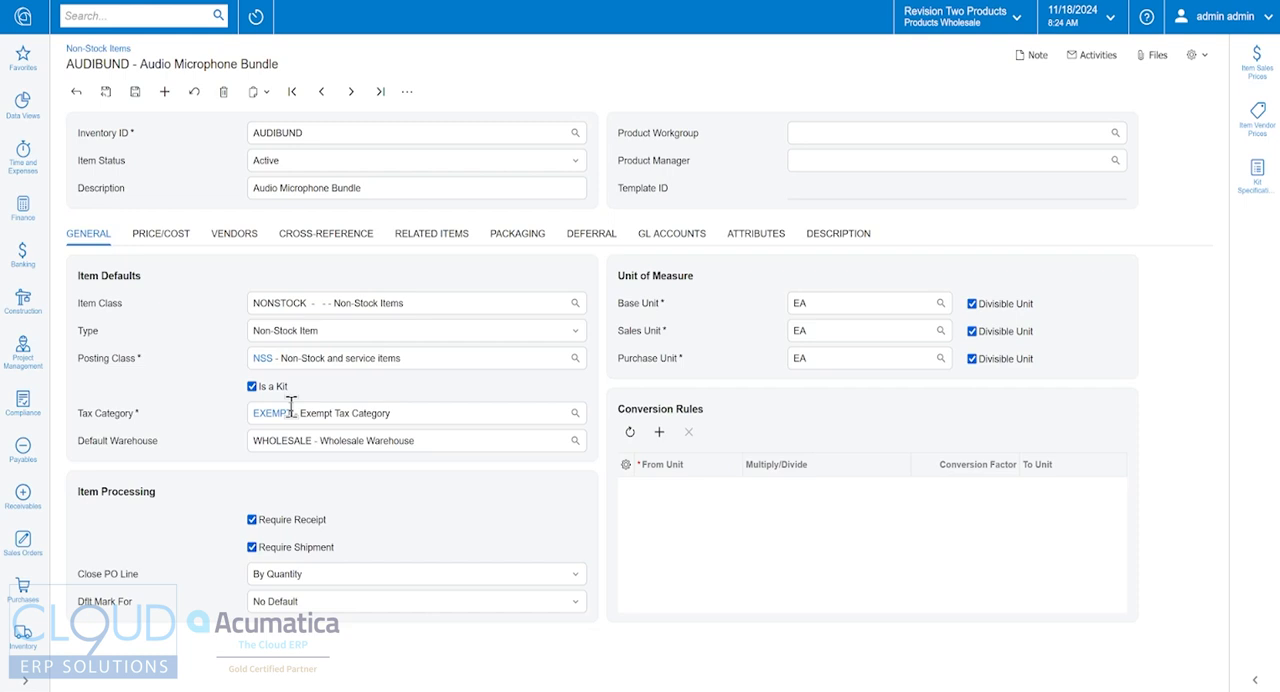
Step: Set the AUDIBUND item's default price to 385 and save the item
left_click(167, 240)
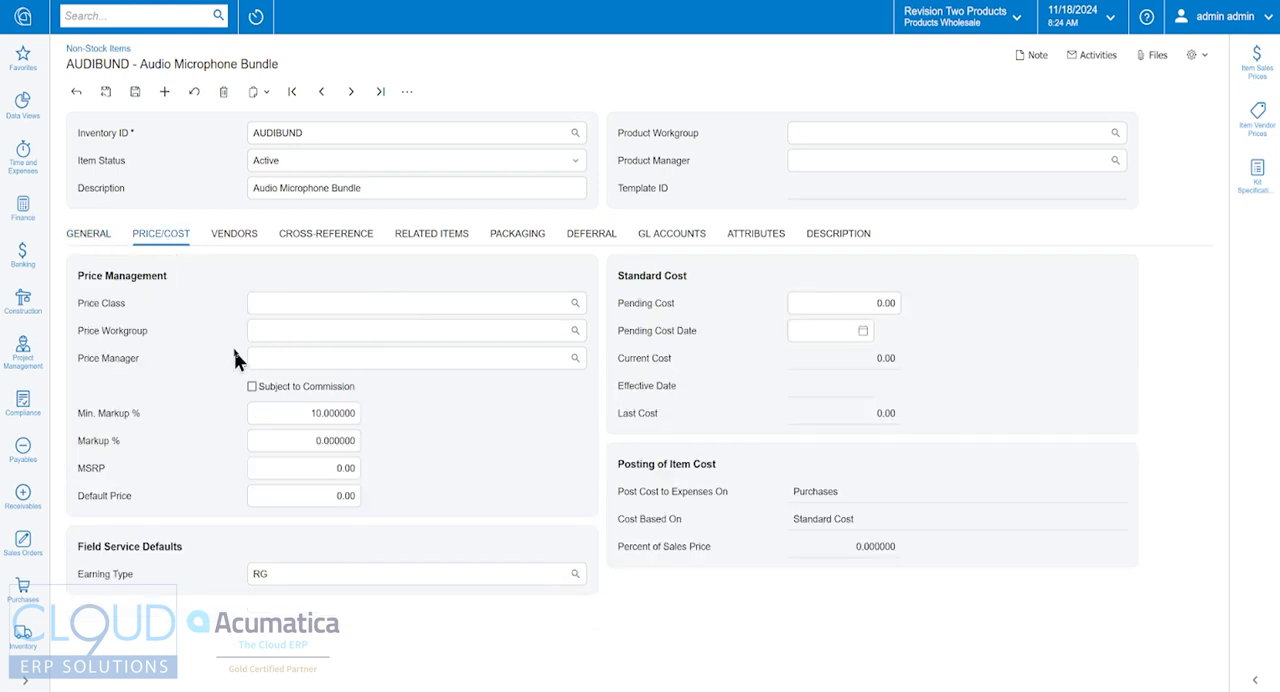
left_click(298, 490)
left_click(298, 488)
type("385")
key("Tab")
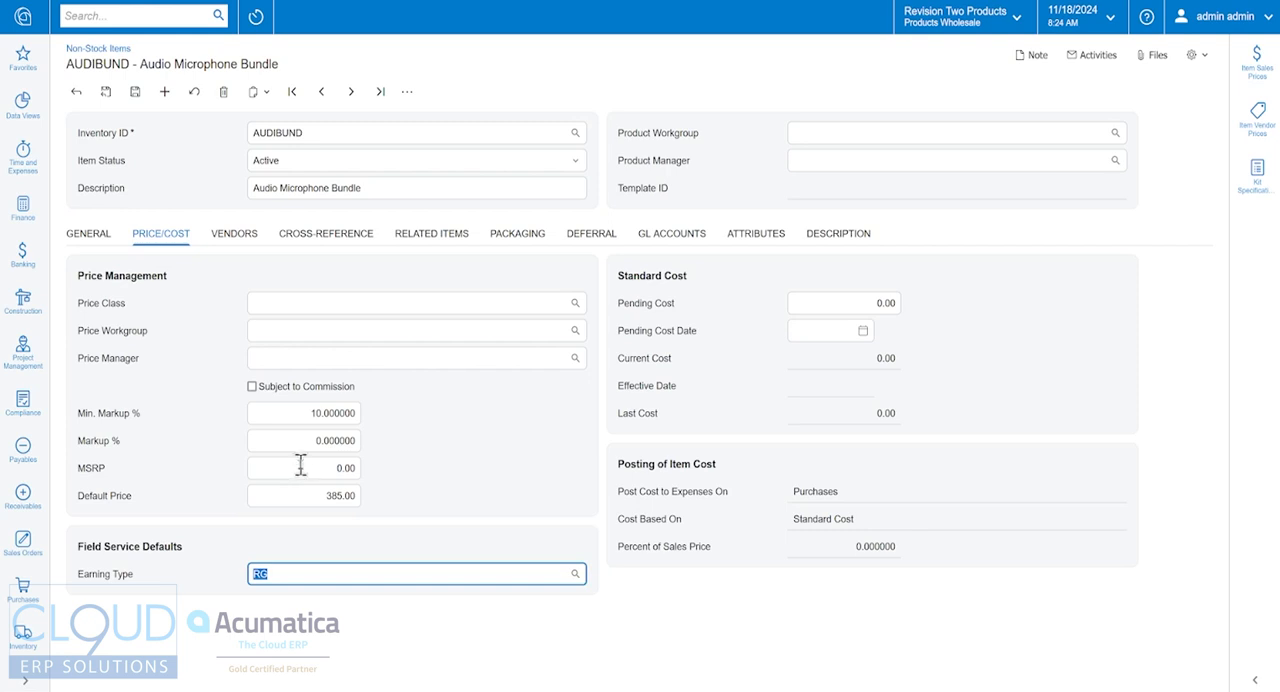
left_click(134, 92)
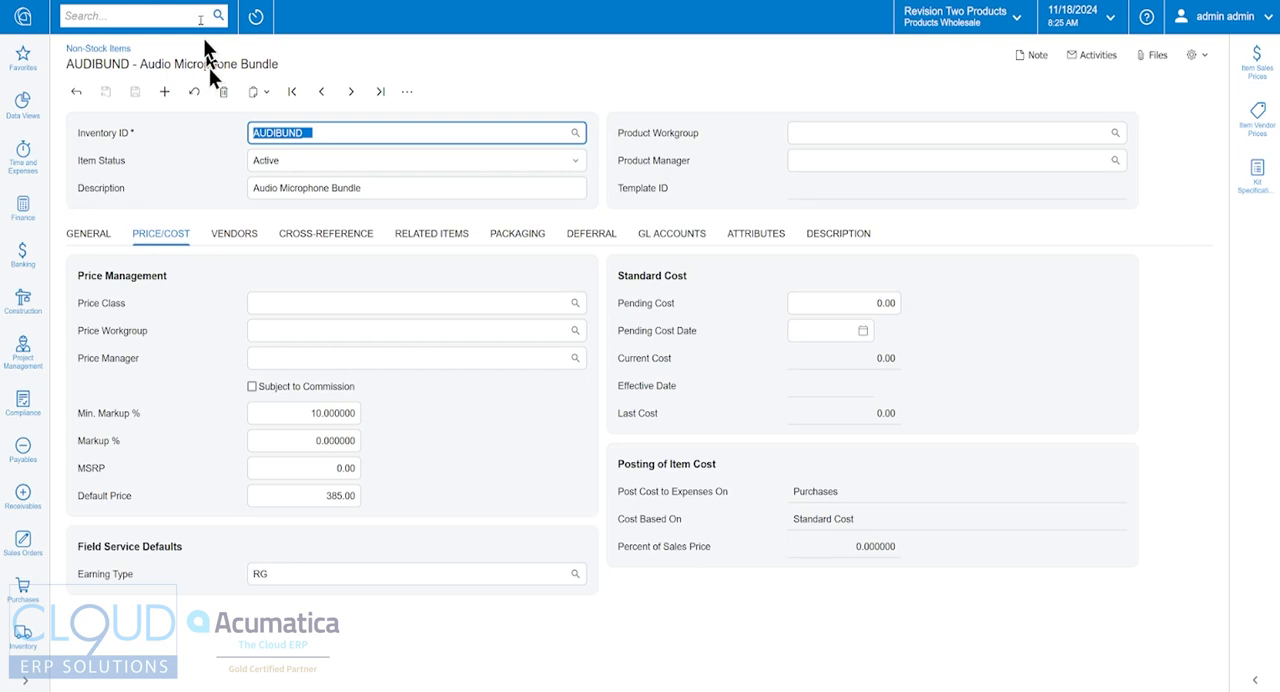
Step: Return to Kit Specifications and define kit AUDIBUND with revision 01 and description Audio Microphone Bundle
left_click(190, 1)
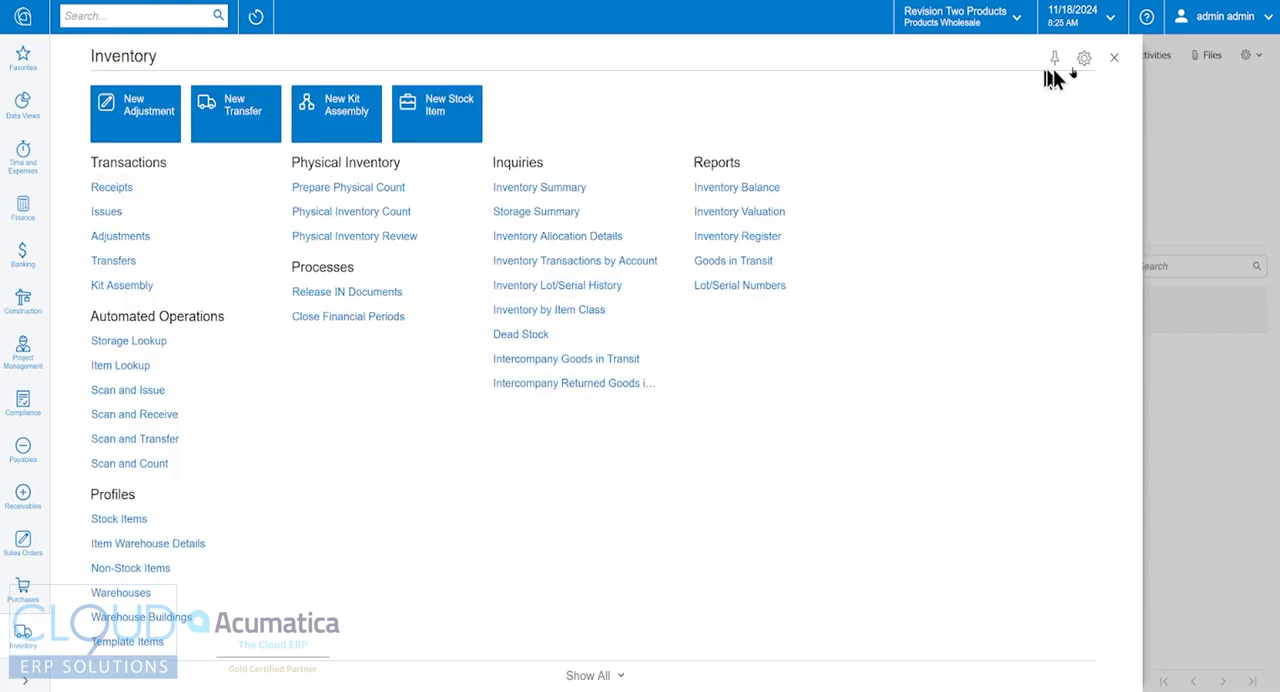
left_click(1114, 58)
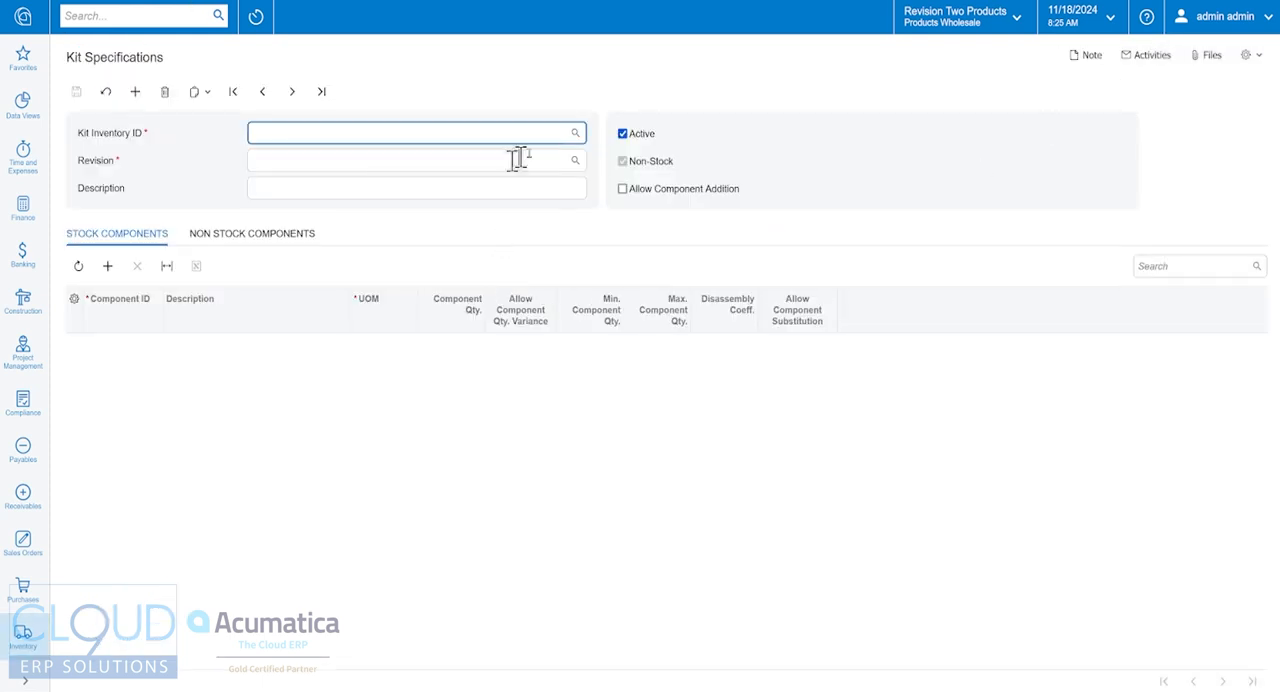
left_click(575, 133)
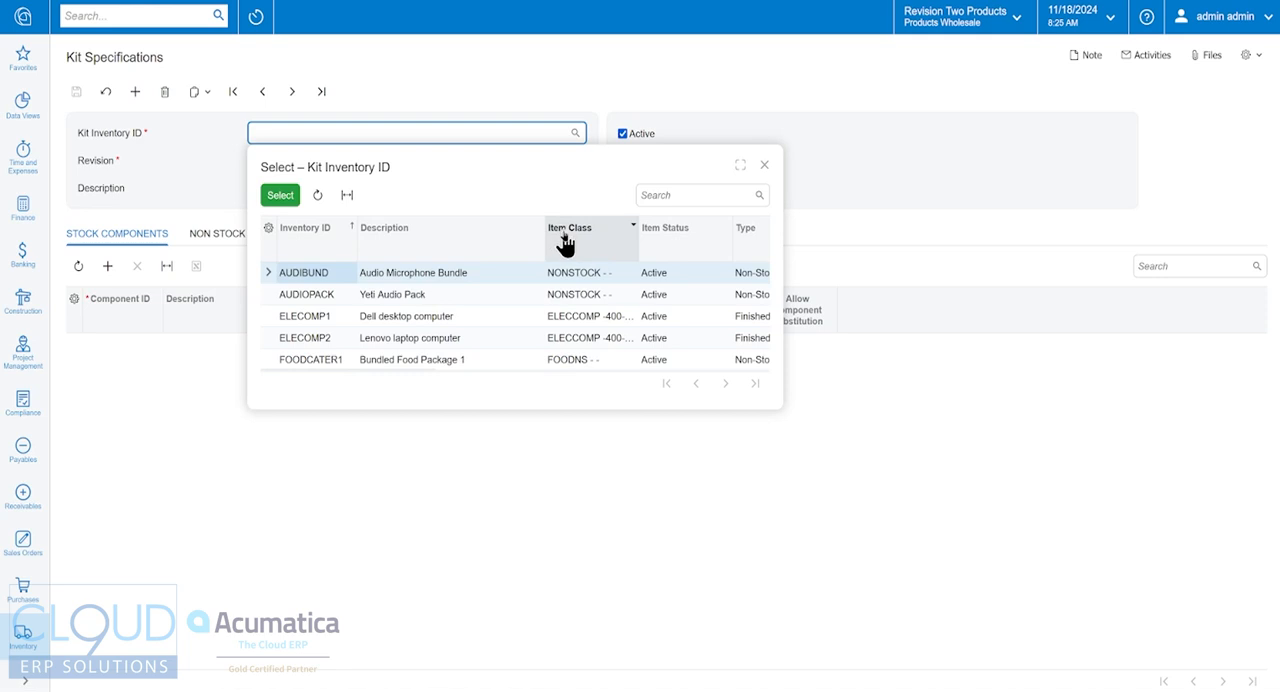
double_click(394, 278)
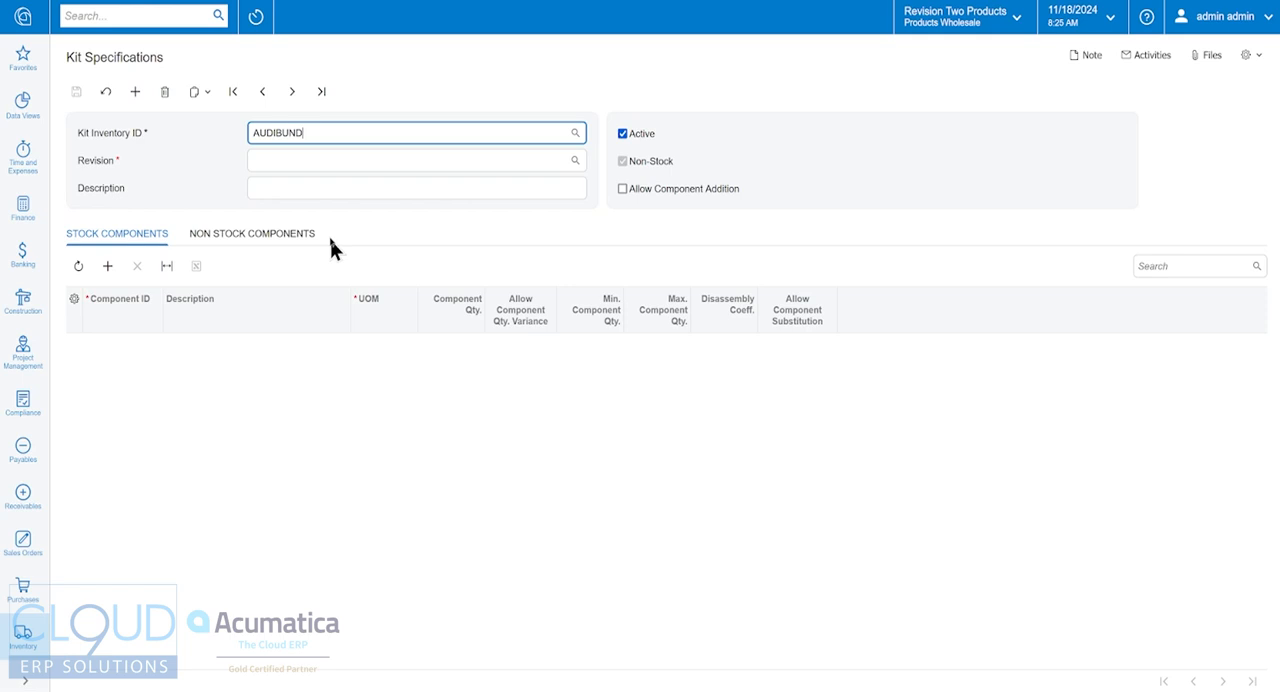
key("Tab")
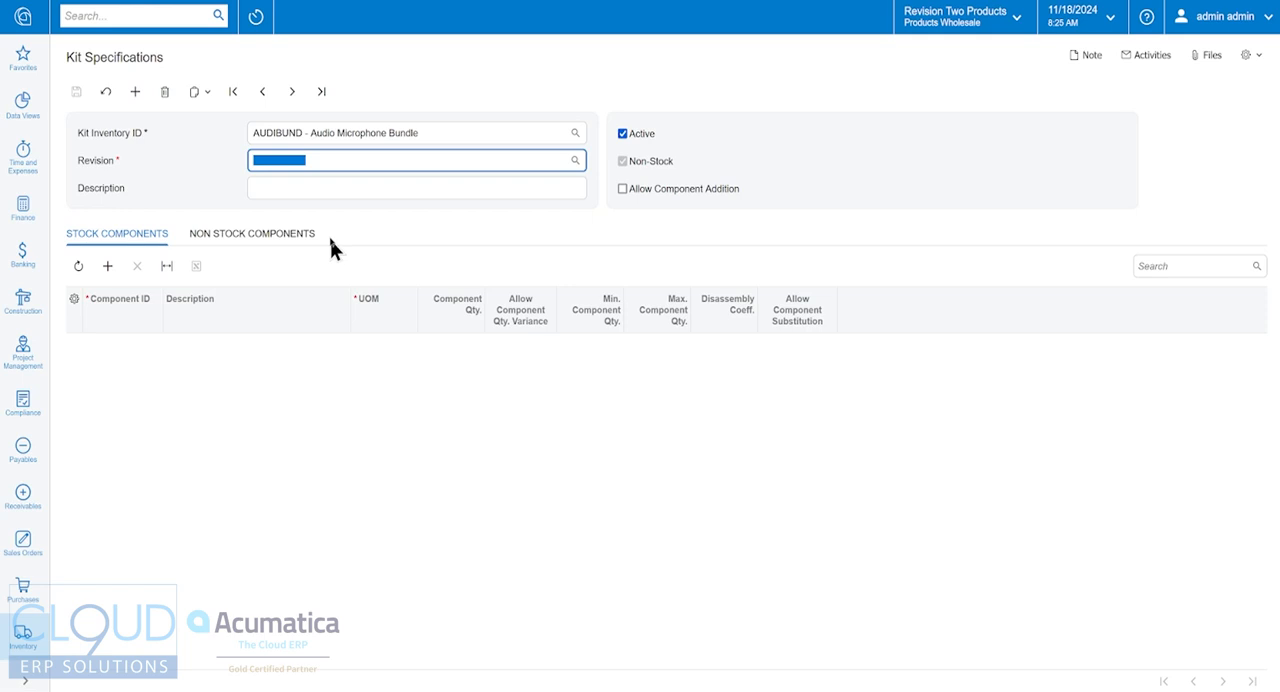
type("01")
key("Tab")
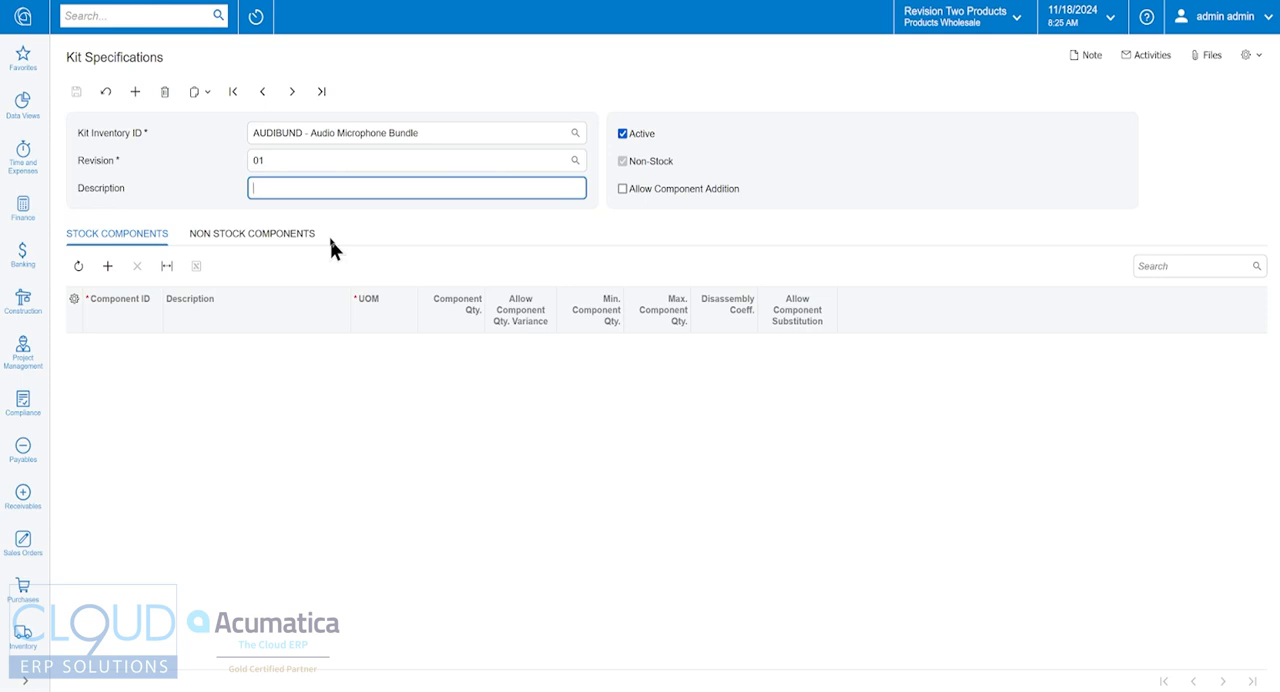
type("Audio Microphone")
type("Bundle")
key("Tab")
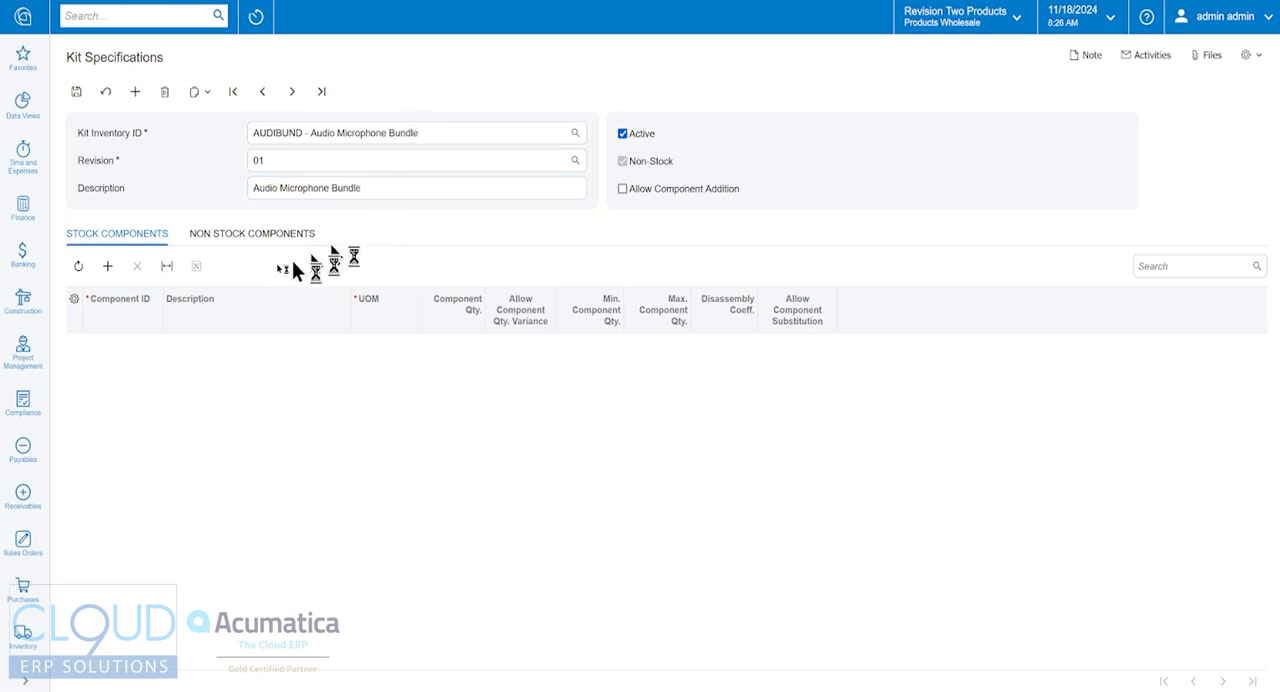
Step: Add the Yeti Blue Microphone Black (YETIBLUE) as a stock component with a quantity of 1
left_click(107, 270)
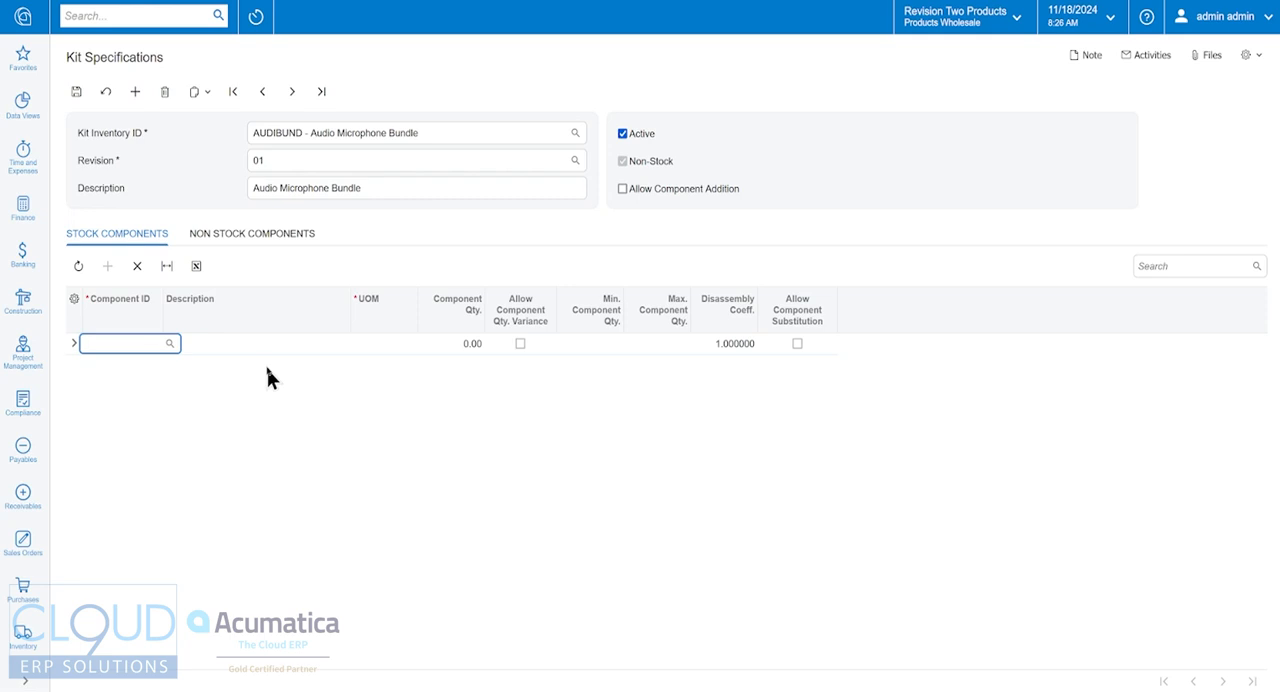
type("yeti")
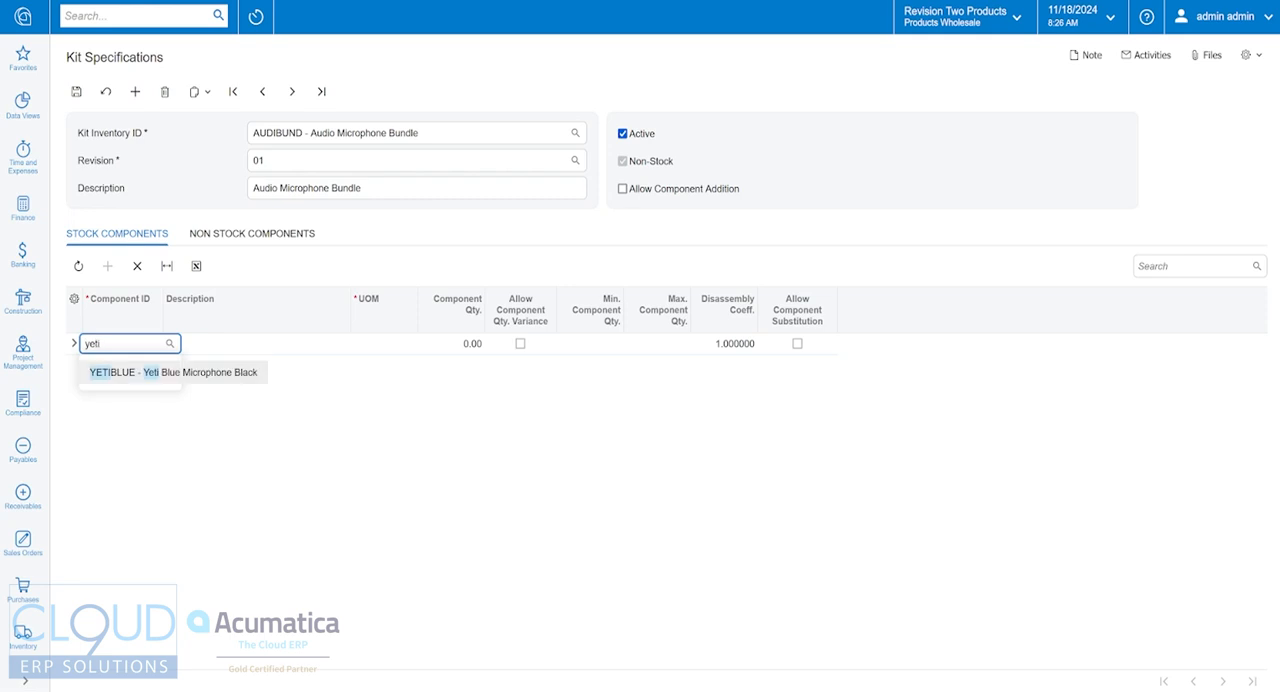
key("Tab")
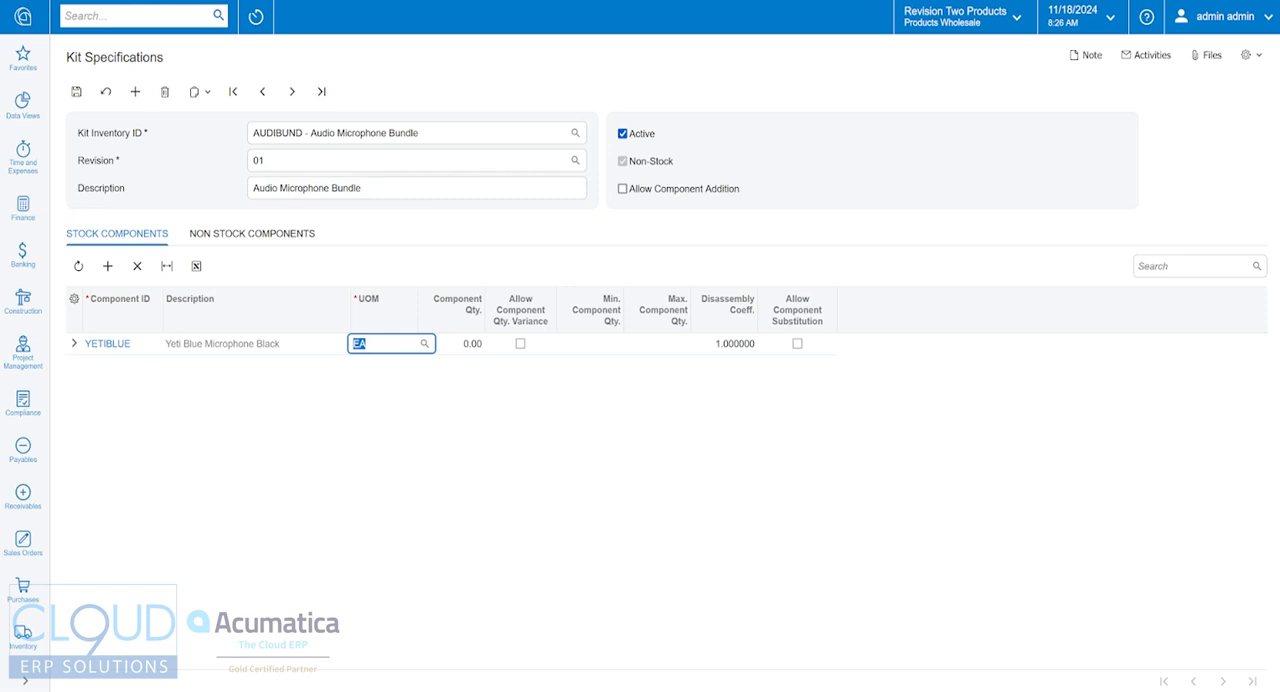
key("Tab")
type("1")
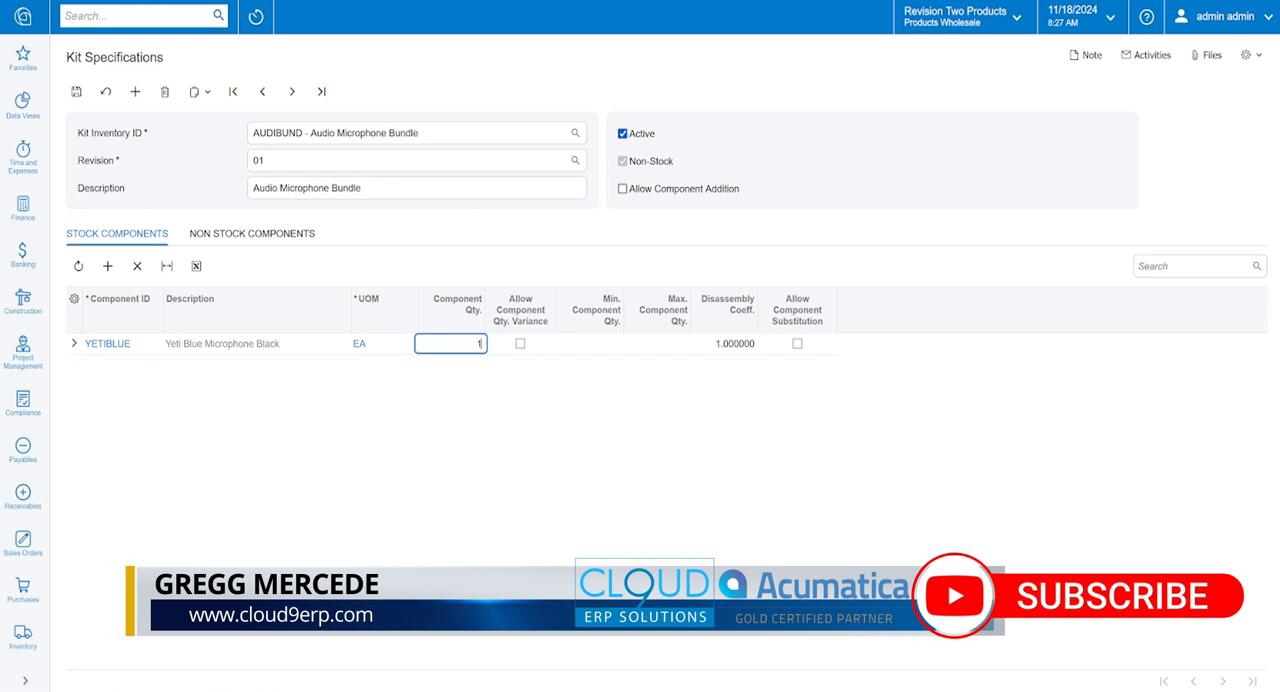
key("Return")
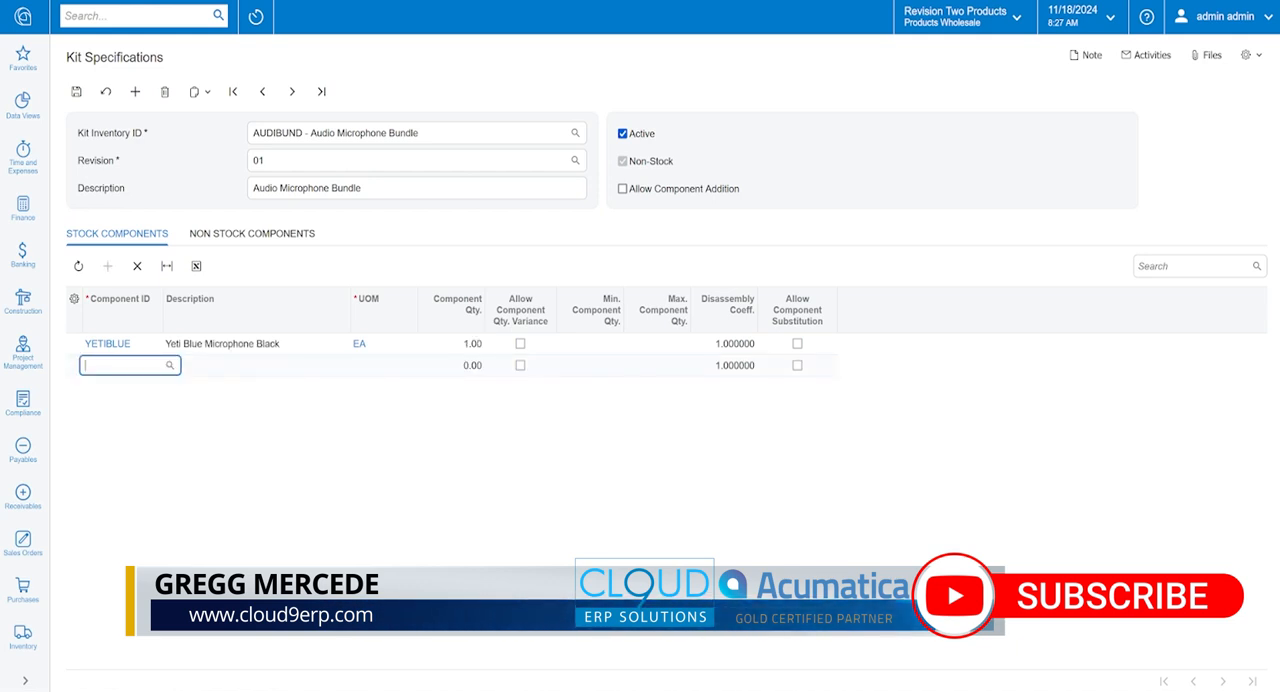
Step: Add the Microphone Foam Filter (FOAMFILTER) as a stock component with a quantity of 1
type("foam")
key("Down")
key("Tab")
key("Tab")
type("1")
key("Return")
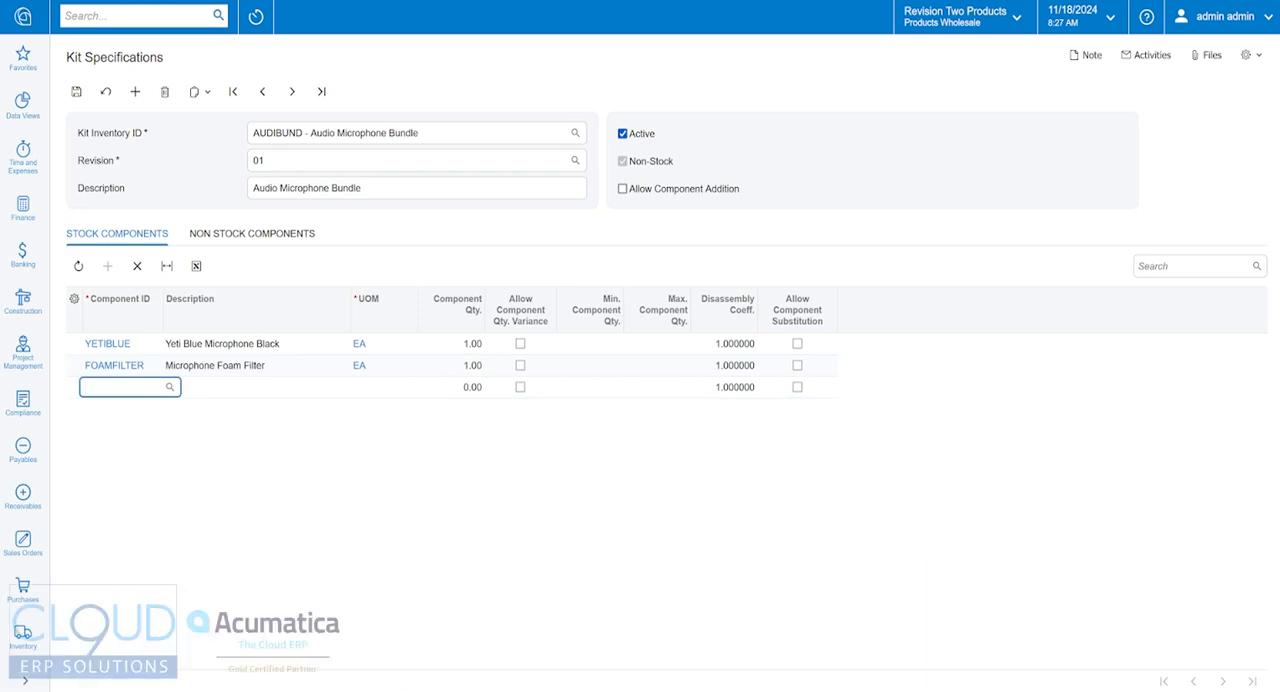
Step: Add the Boom Microphone Stand (MICSTANDBM) as a stock component with a quantity of 1 and save the kit specification
type("boom")
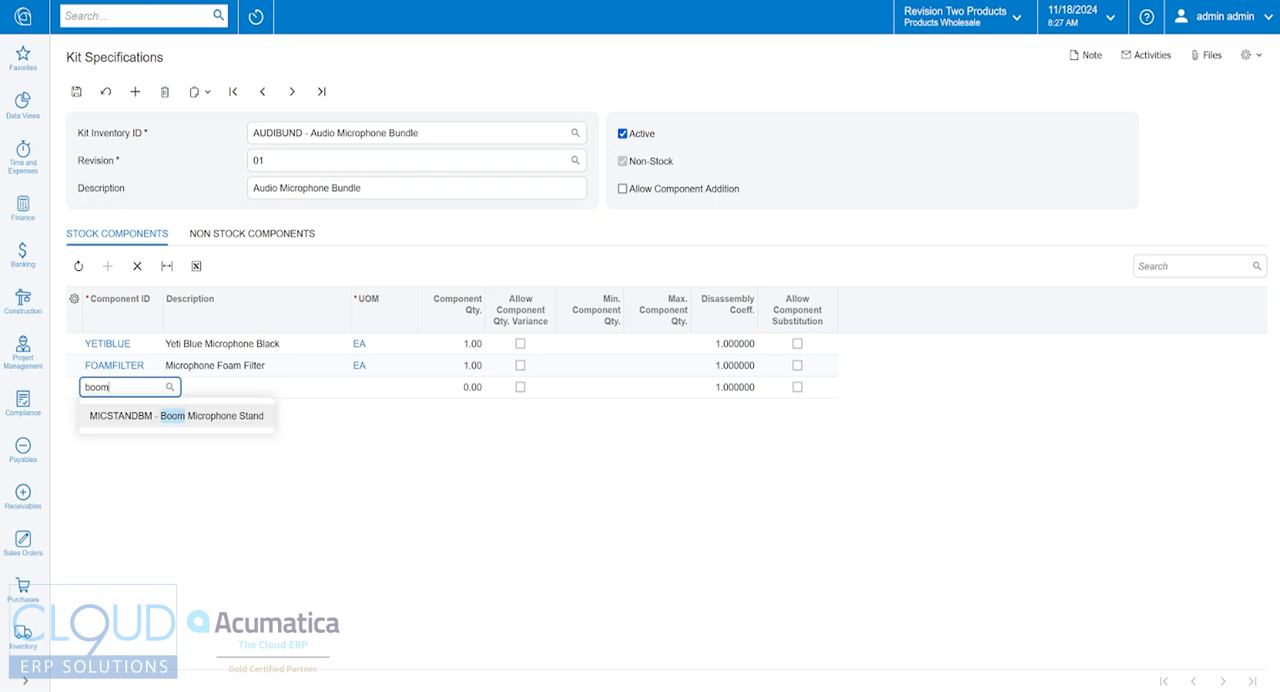
key("Tab")
key("Tab")
type("1")
key("Tab")
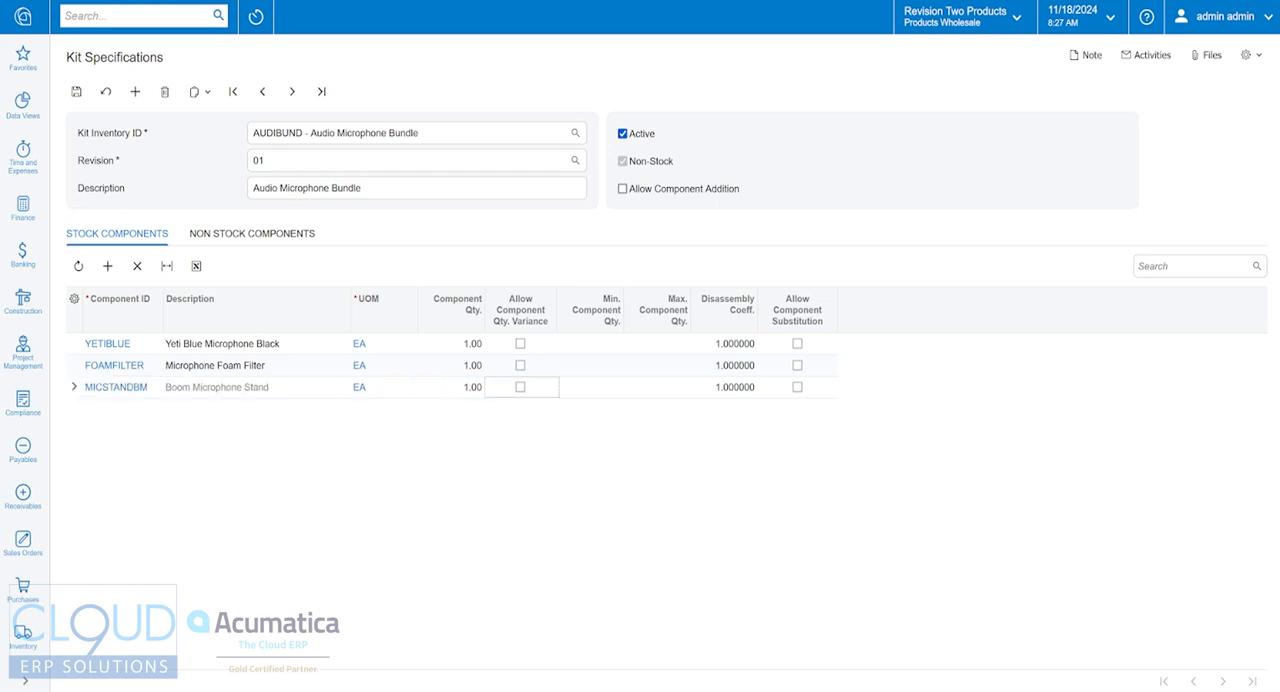
key("ctrl+s")
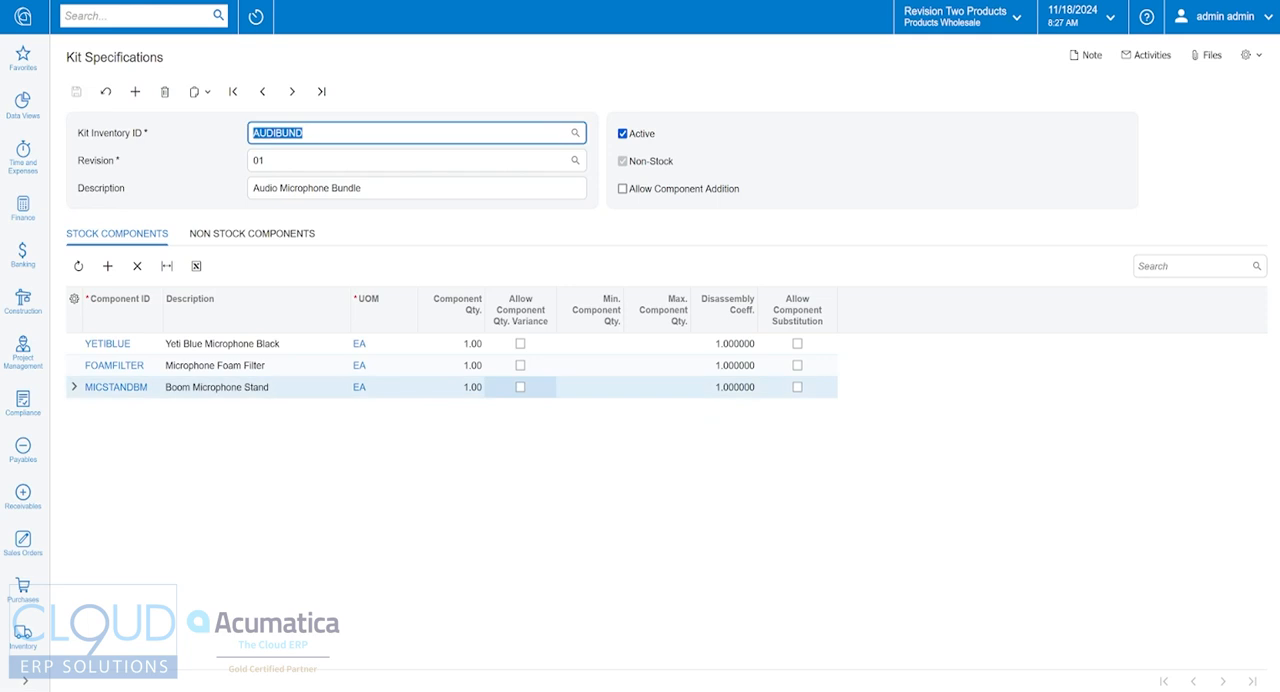
Step: Add Administrative Charges (ADMCHARGE) as a non-stock component with a quantity of 1 and save the kit specification
left_click(245, 238)
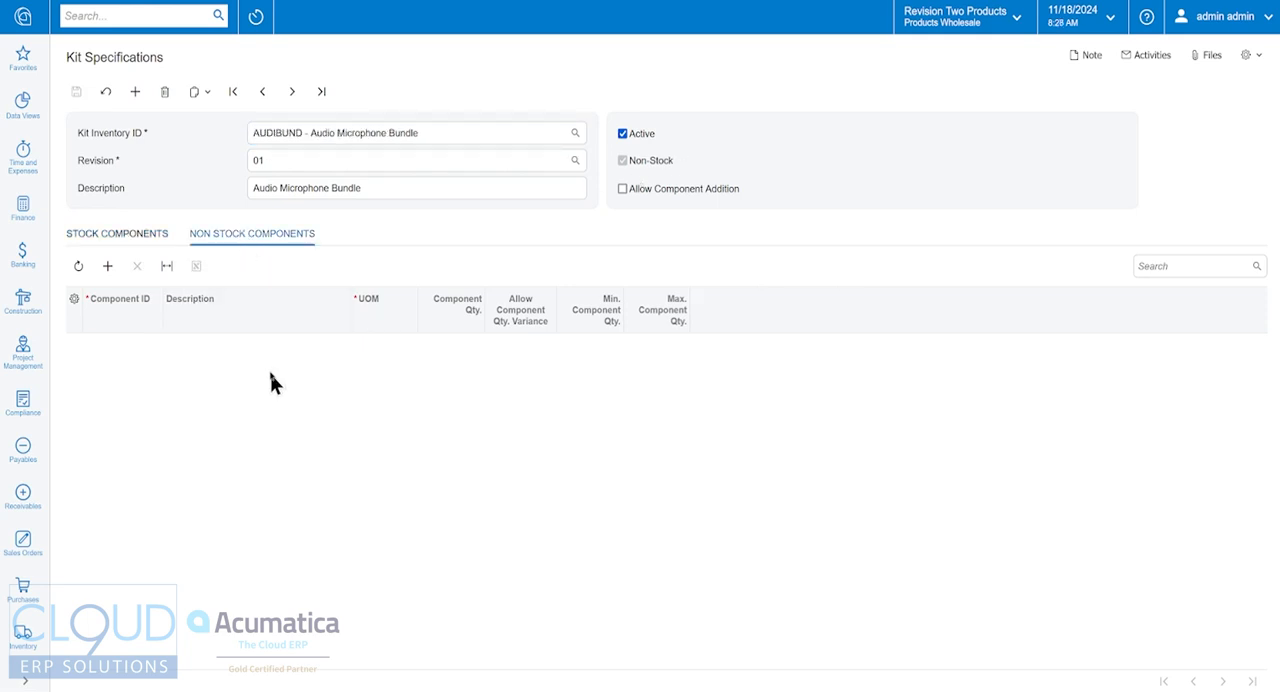
left_click(108, 266)
type("adm")
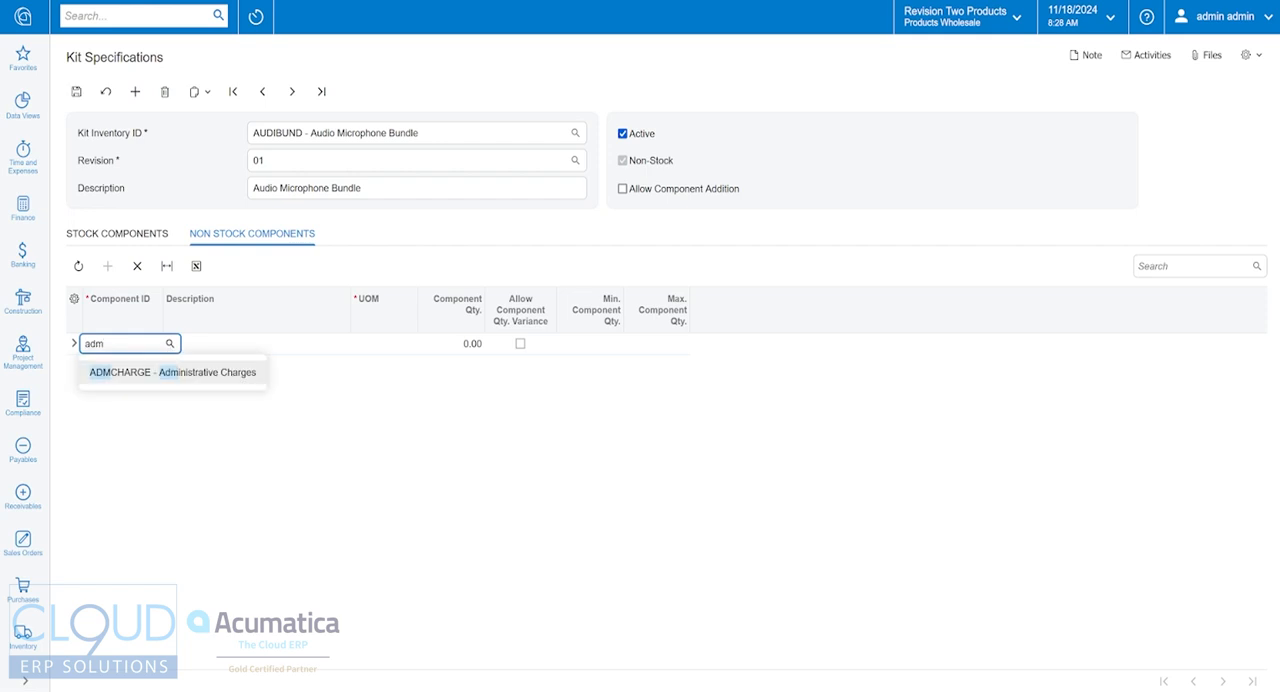
key("Tab")
key("Tab")
type("1")
key("Tab")
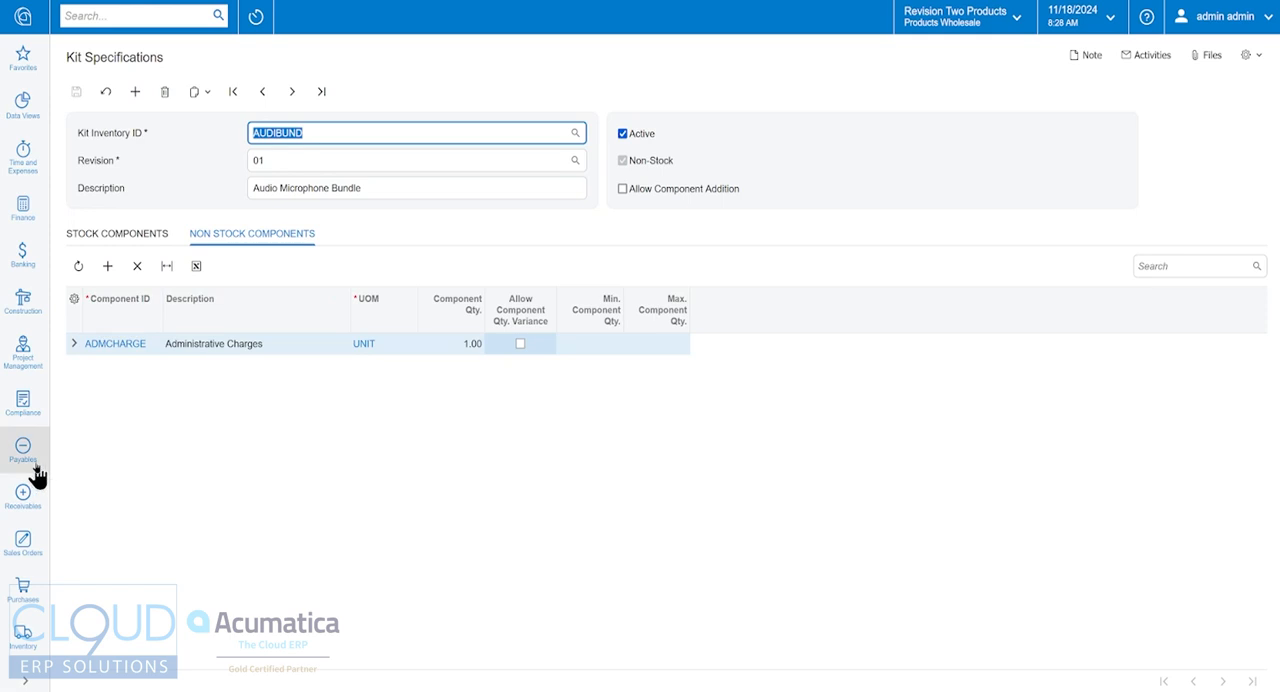
Step: Create a new sales order of type SO for the customer USA Bartending School
left_click(20, 552)
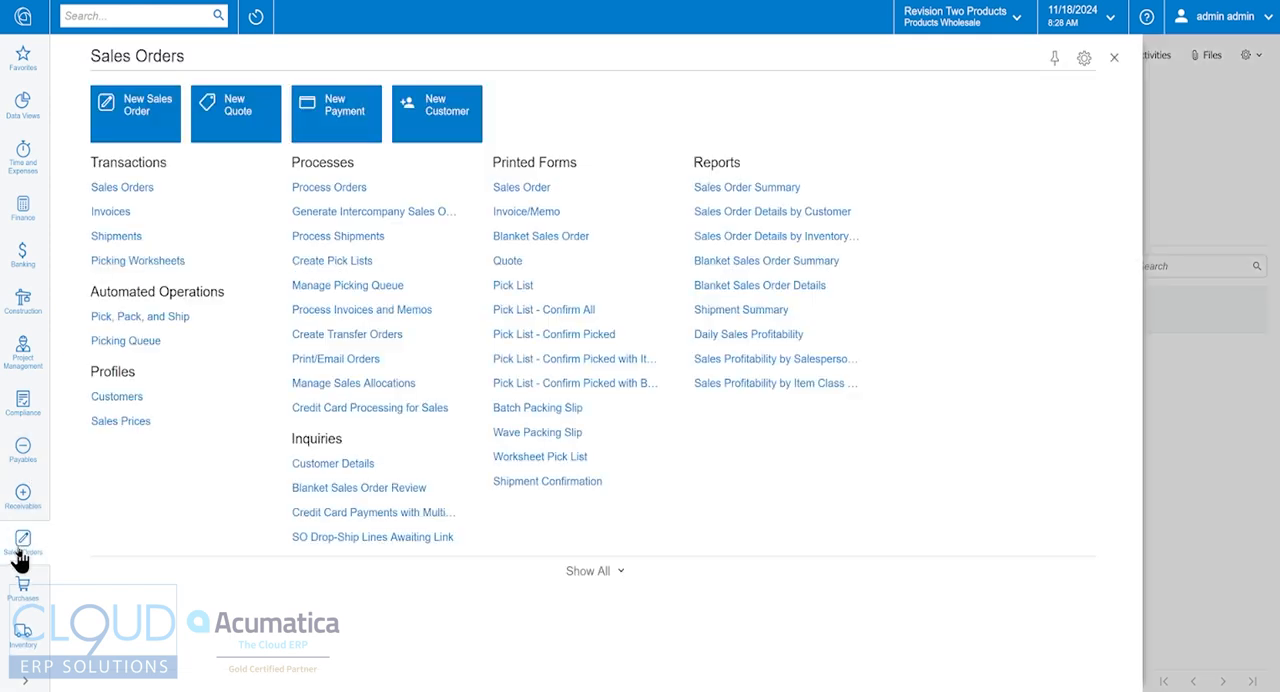
left_click(140, 125)
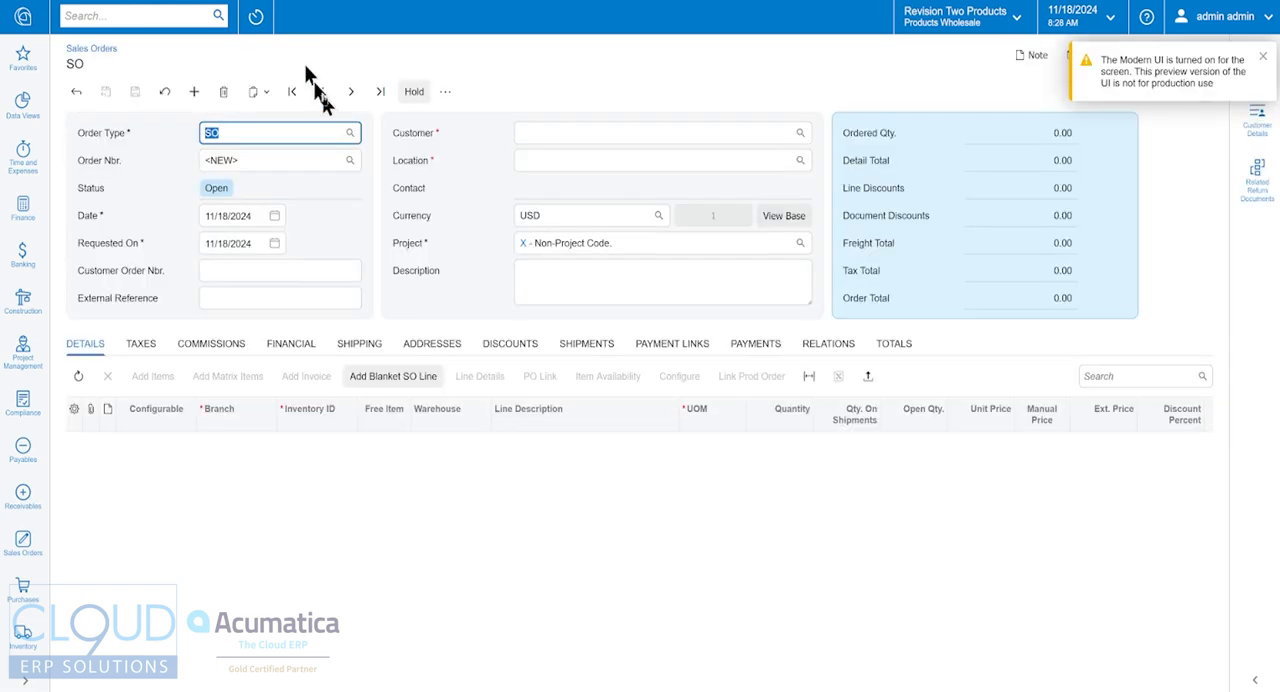
key("Tab")
key("Tab")
key("Tab")
key("Tab")
key("Tab")
key("Tab")
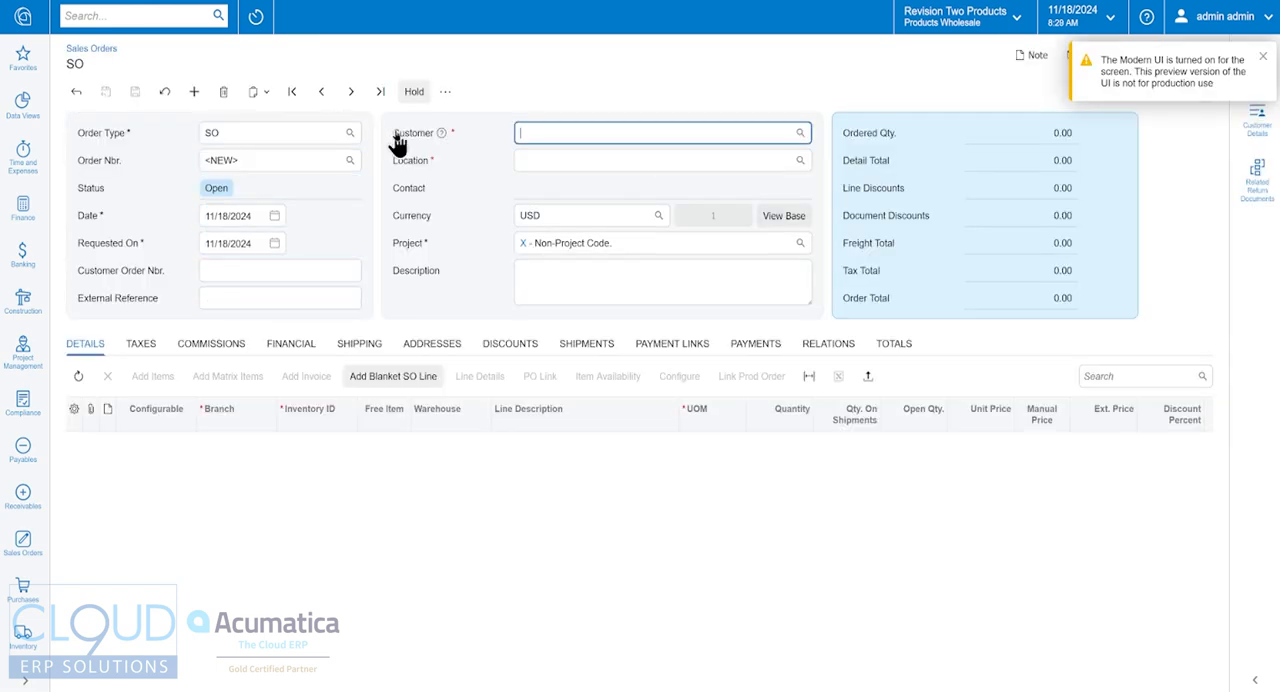
type("bar")
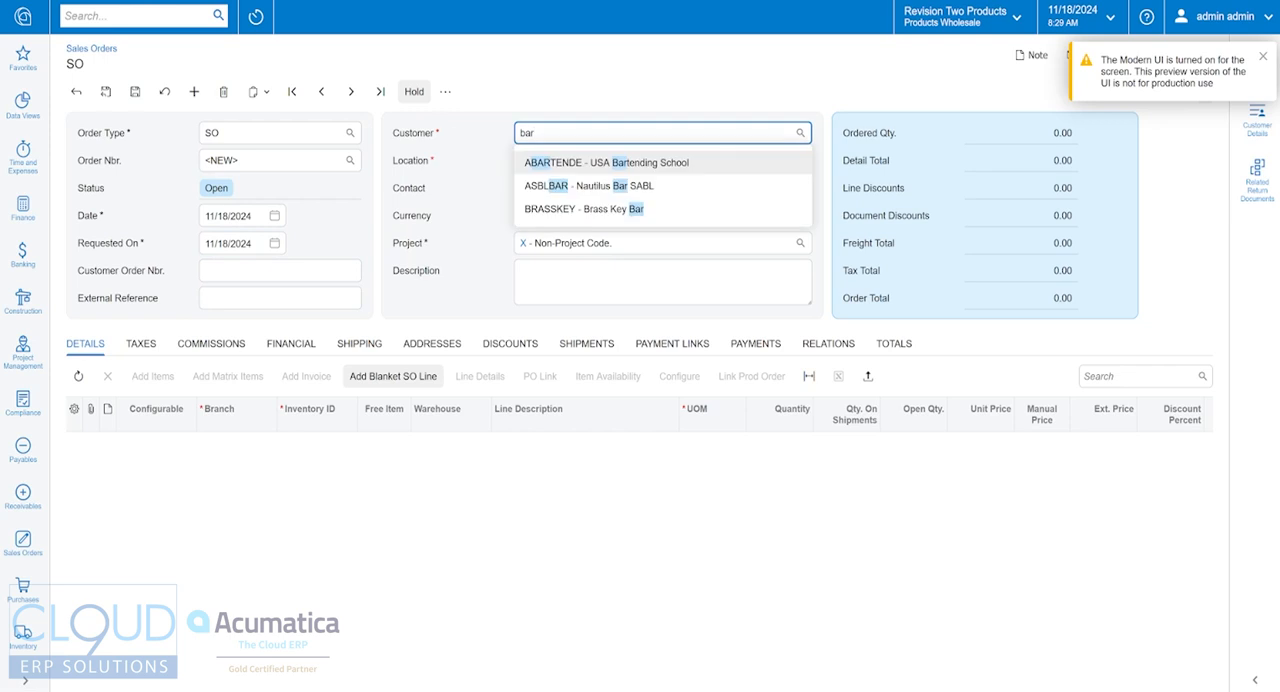
key("Return")
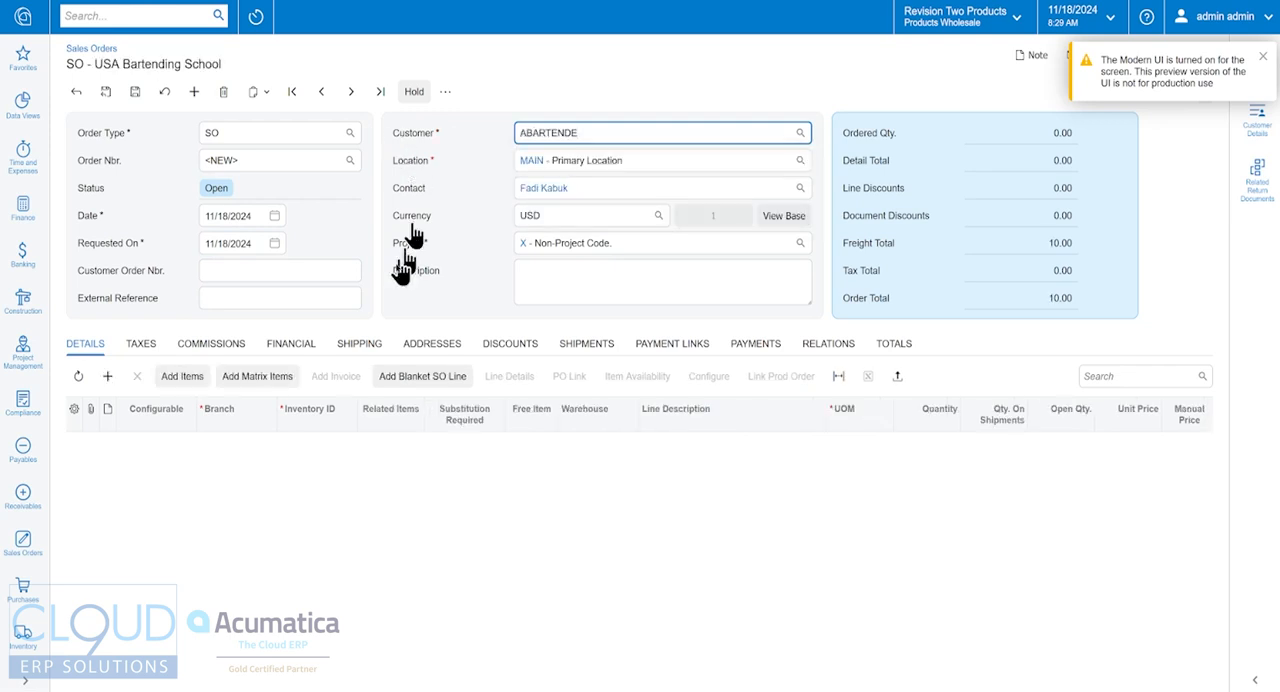
Step: Add the AUDIBUND kit as an order line with a quantity of 1 and save the sales order
left_click(107, 376)
key("Tab")
type("audi1")
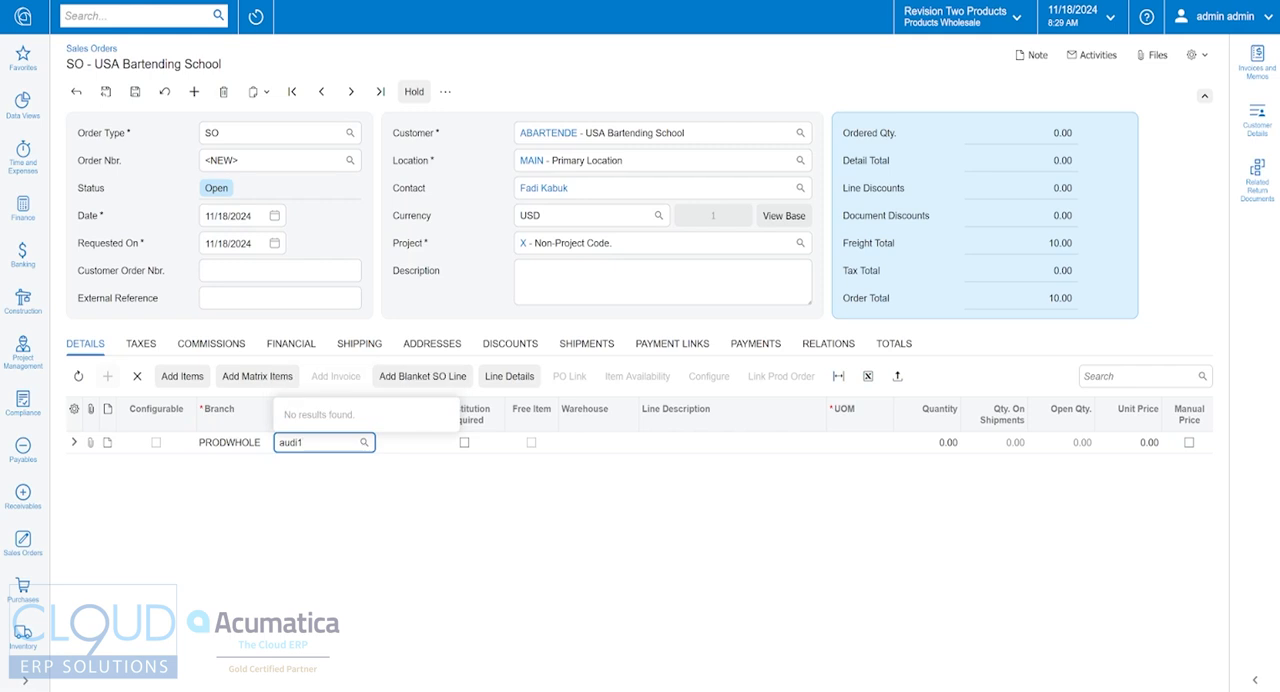
key("BackSpace")
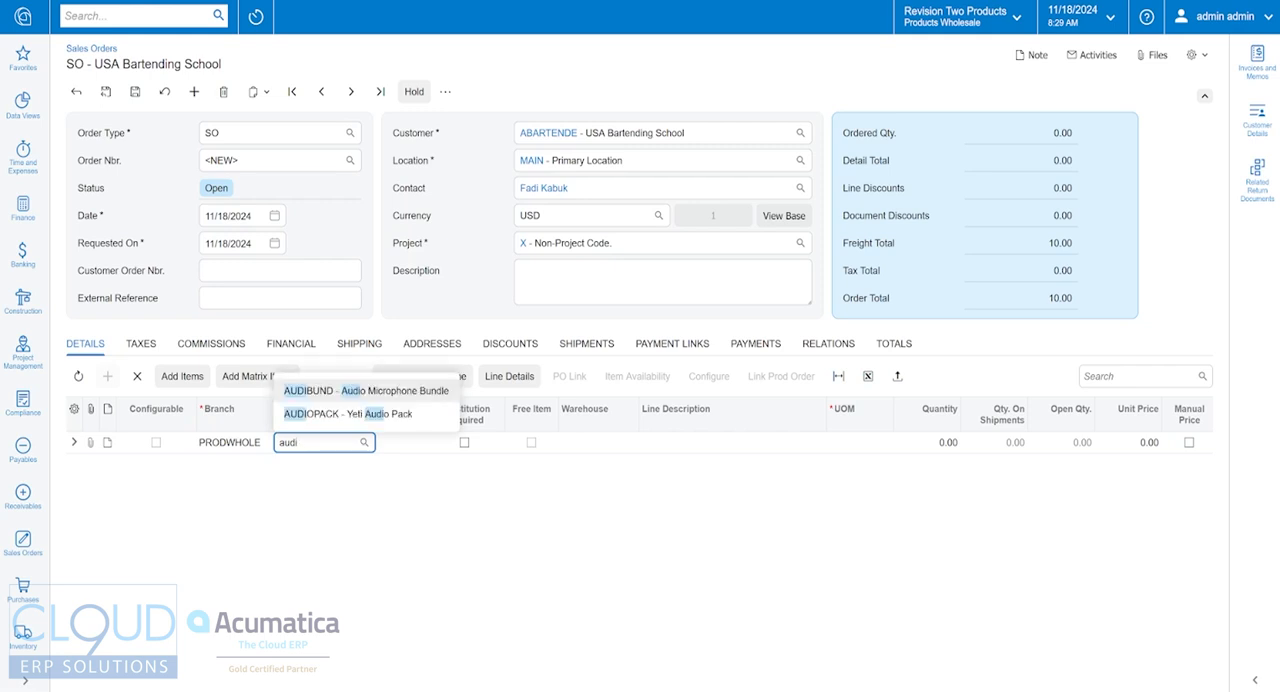
key("Tab")
key("Tab")
key("Tab")
key("Tab")
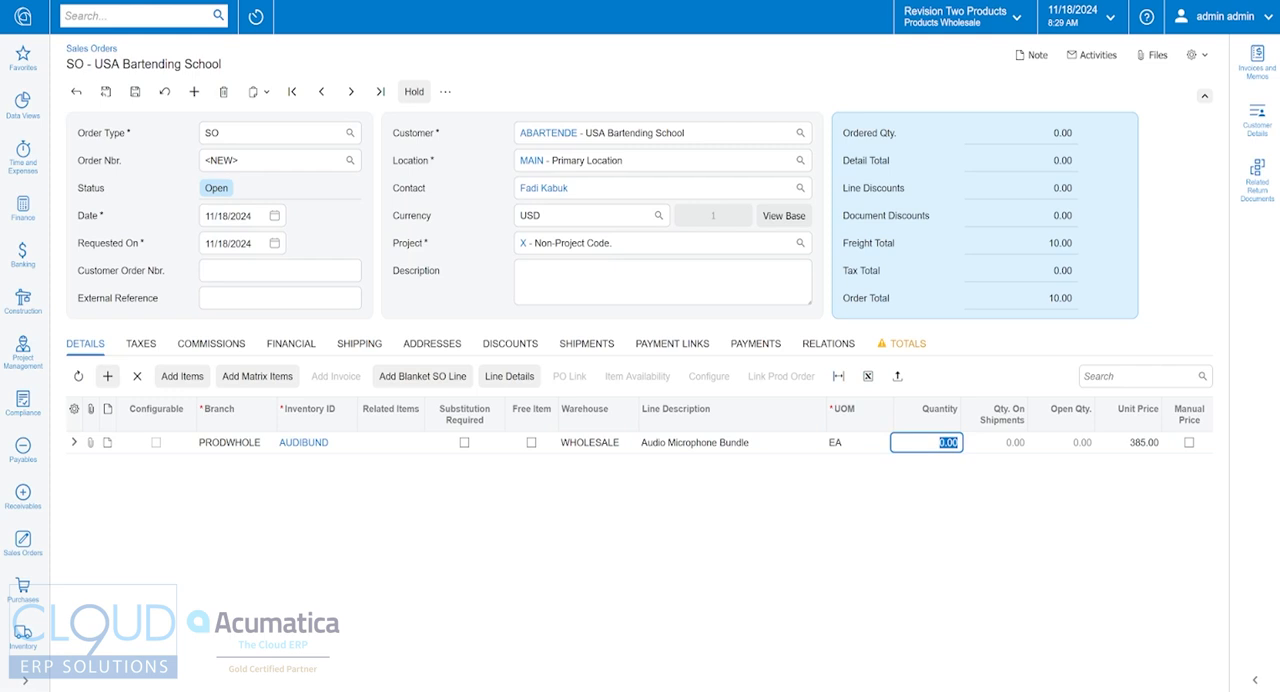
type("1")
key("Tab")
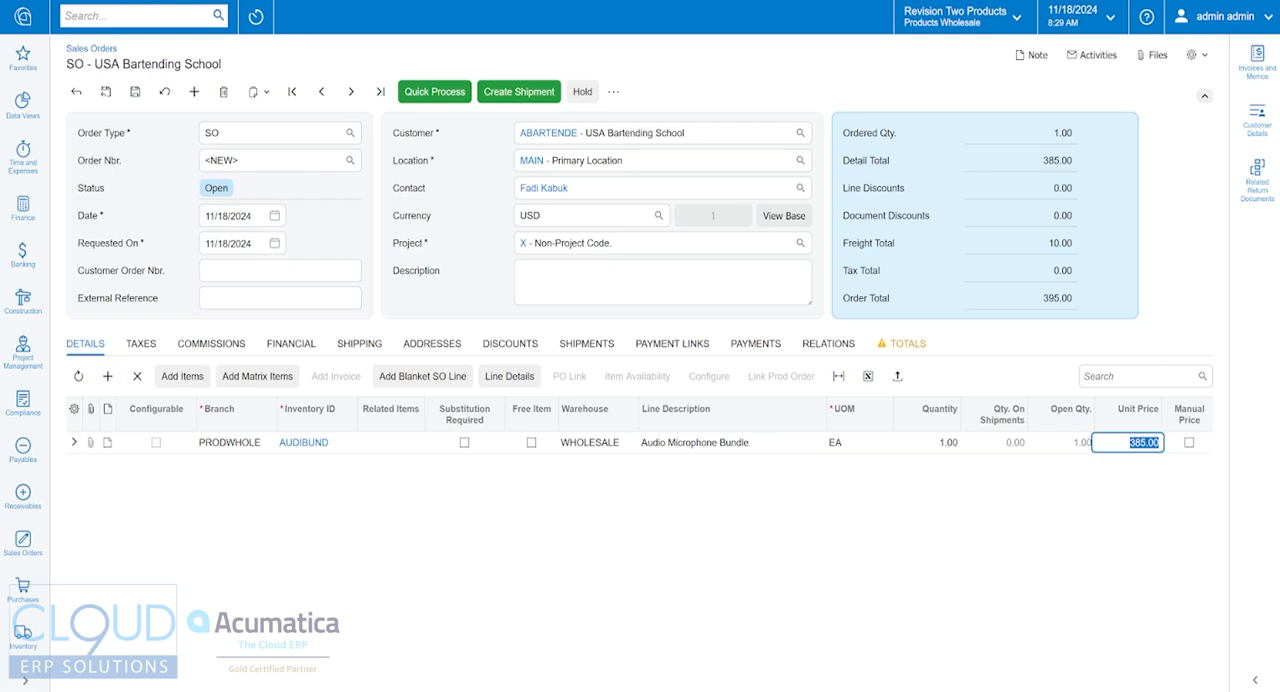
key("ctrl+s")
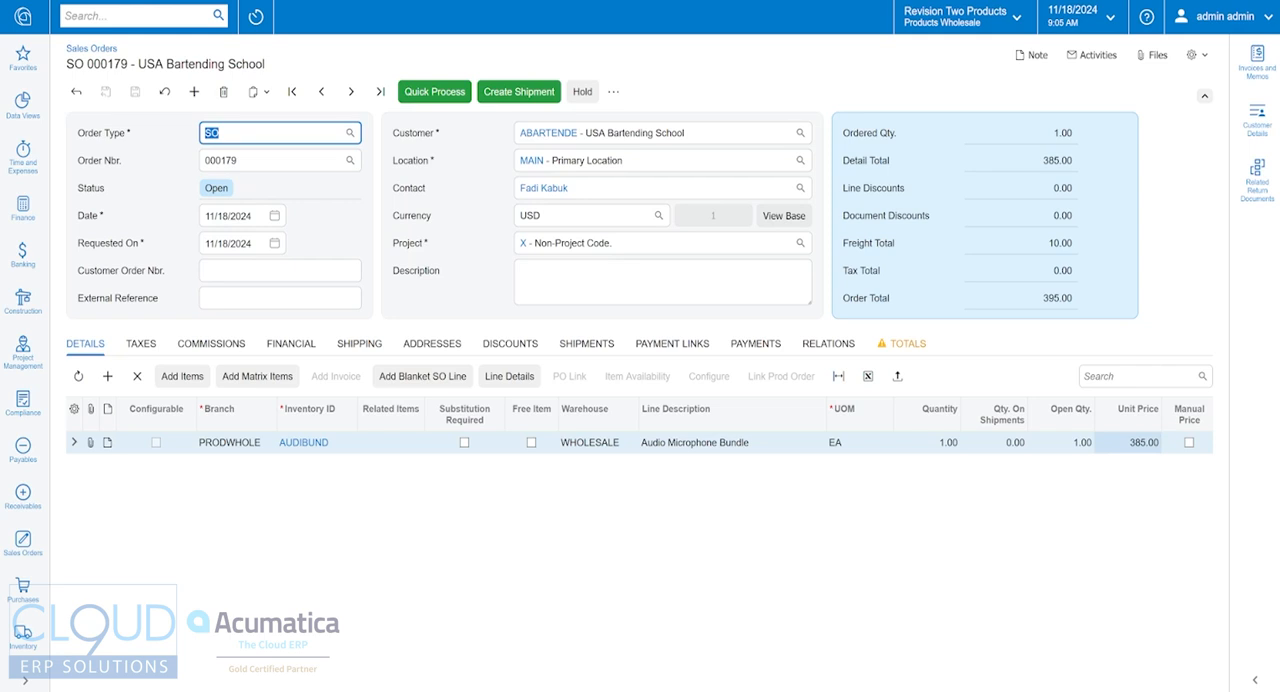
Step: Open the printed Sales Order form to examine how the kit line prints, and return to the order
left_click(613, 91)
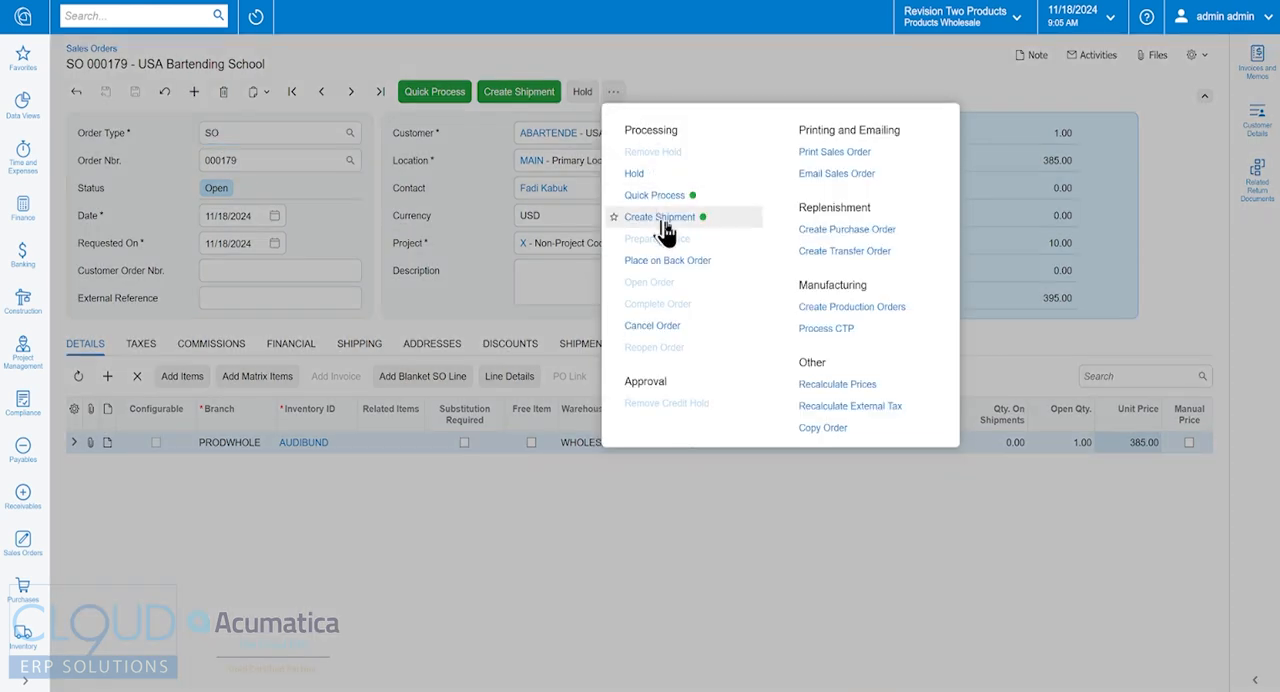
left_click(828, 153)
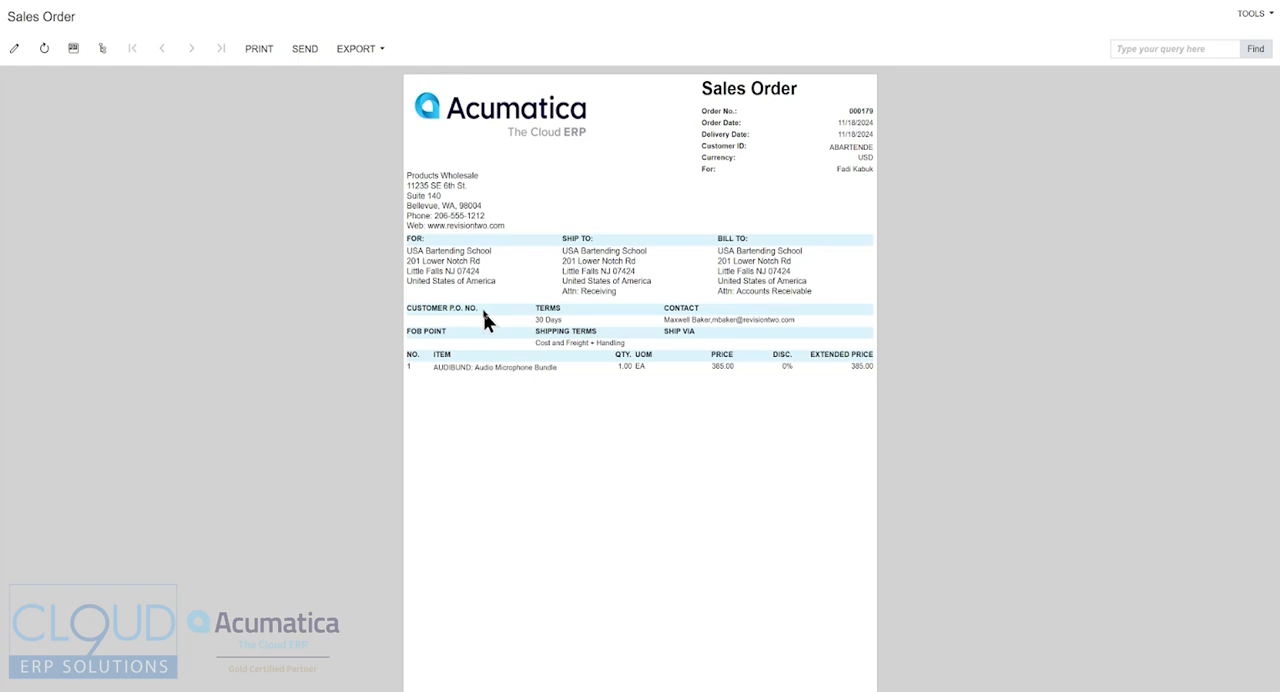
left_click(326, 1)
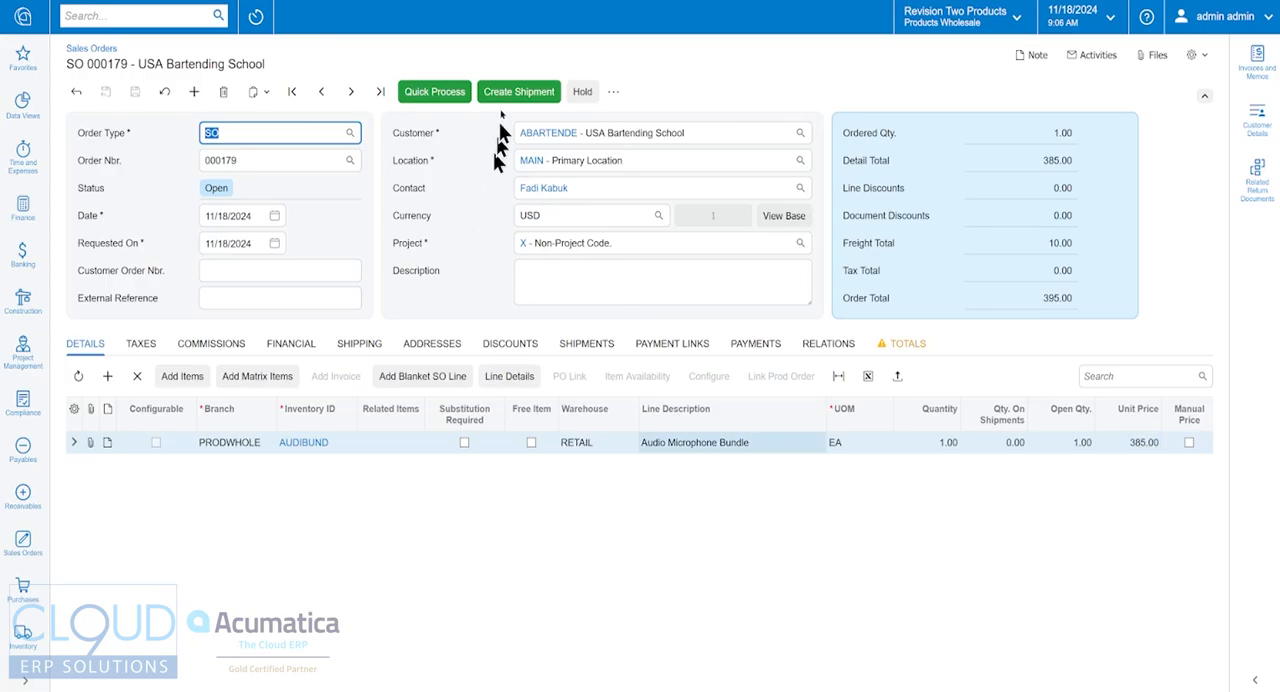
Step: Create a shipment for the order from the RETAIL warehouse and print its pick list
left_click(511, 97)
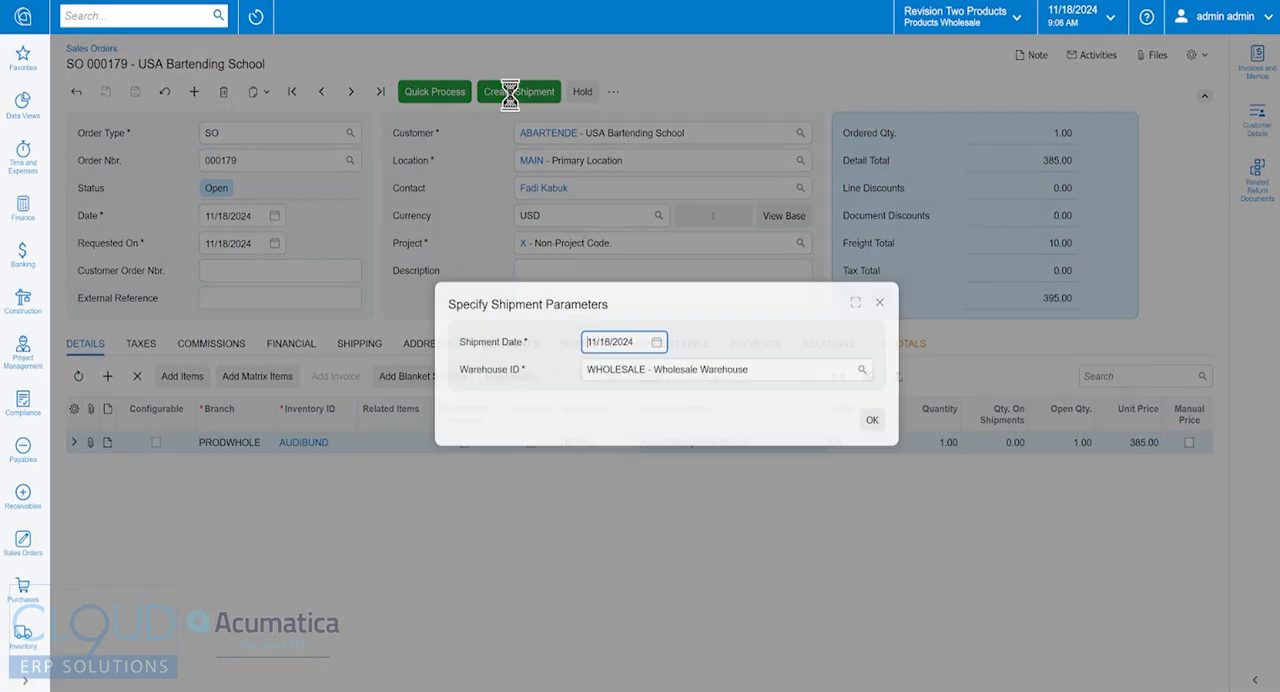
left_click(861, 369)
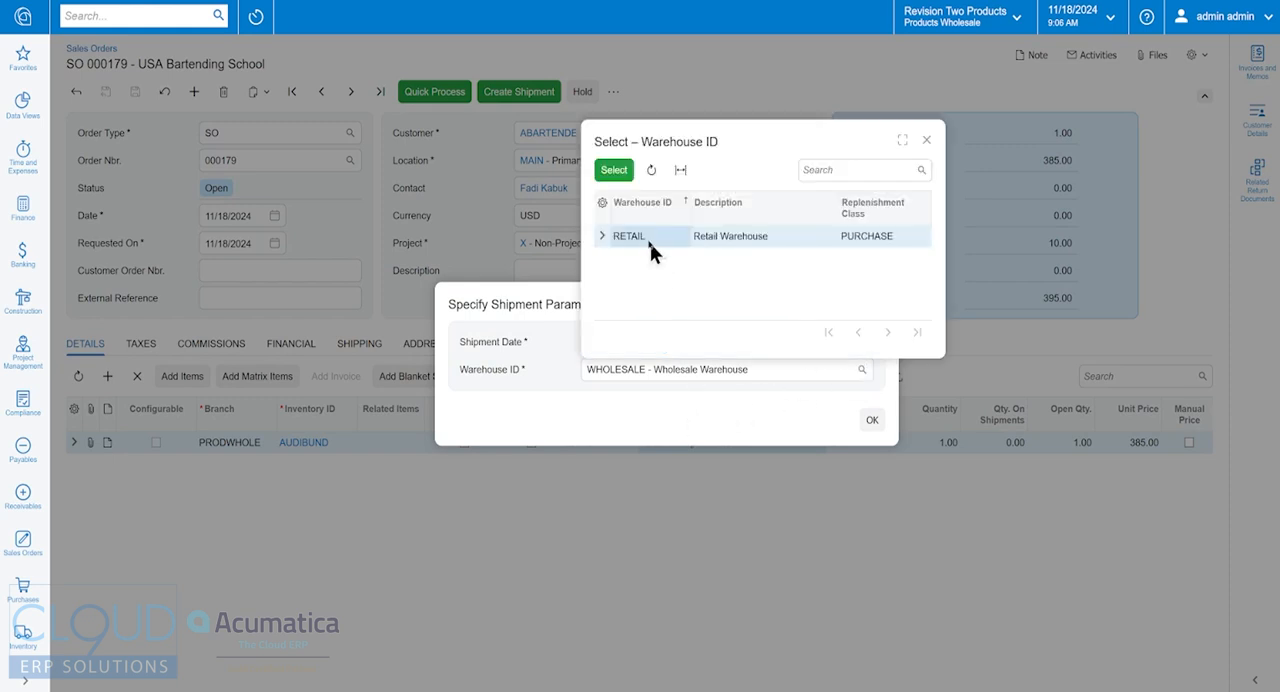
double_click(646, 230)
left_click(870, 420)
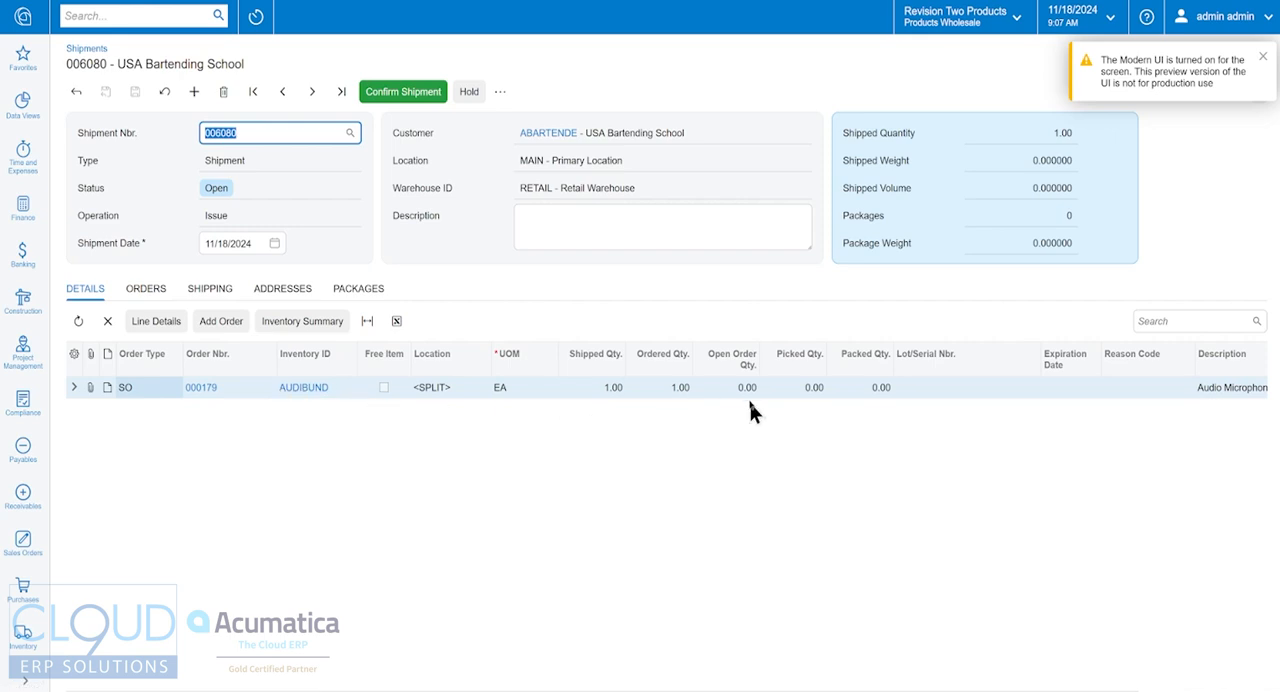
left_click(500, 91)
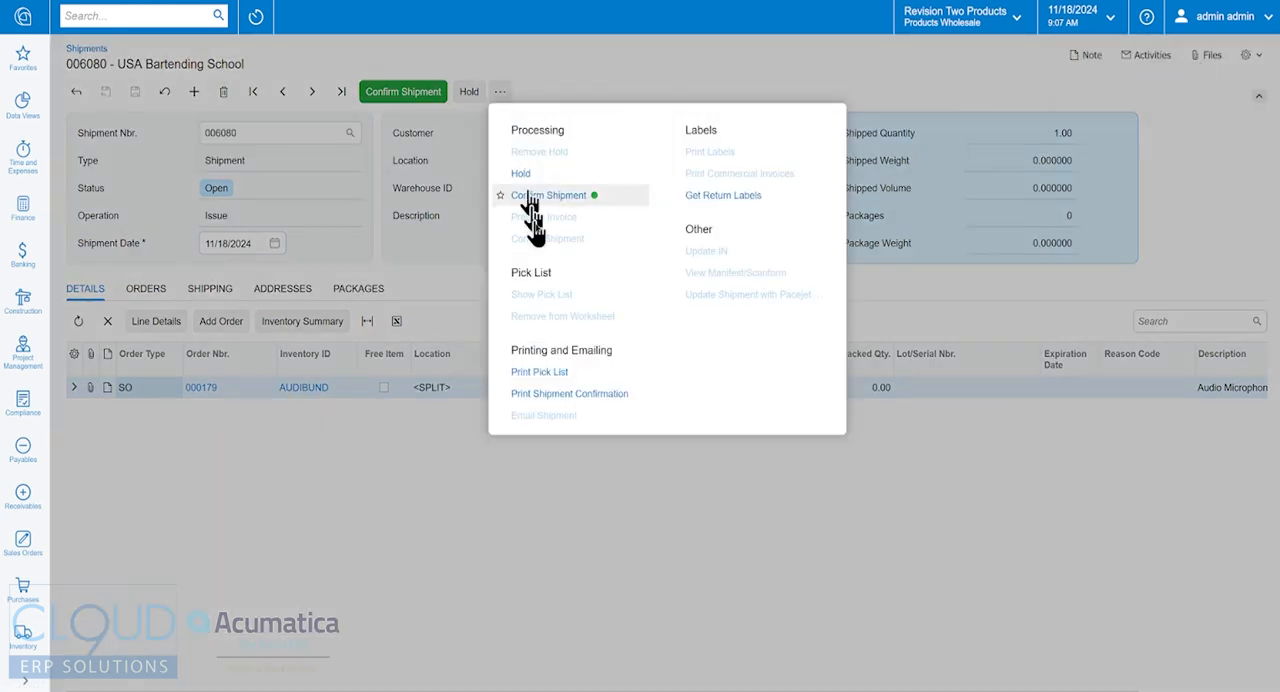
left_click(540, 372)
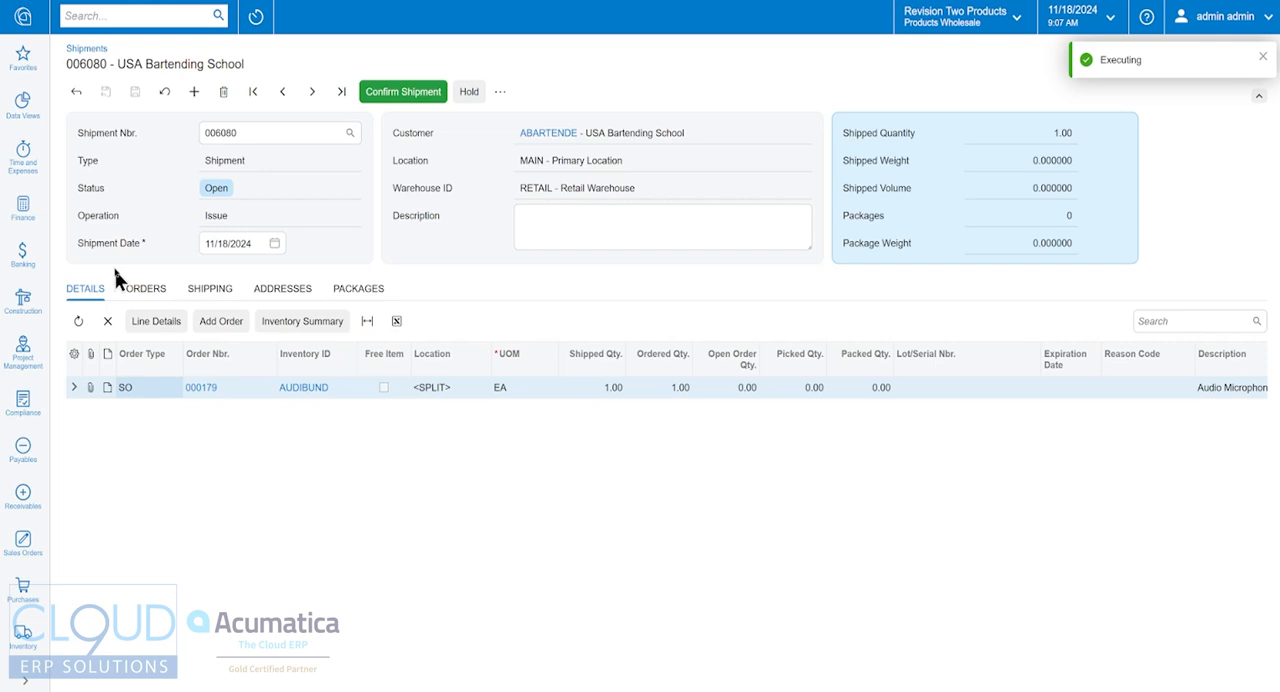
Step: Open Pick, Pack, and Ship and load the new shipment for picking by its shipment number
left_click(35, 542)
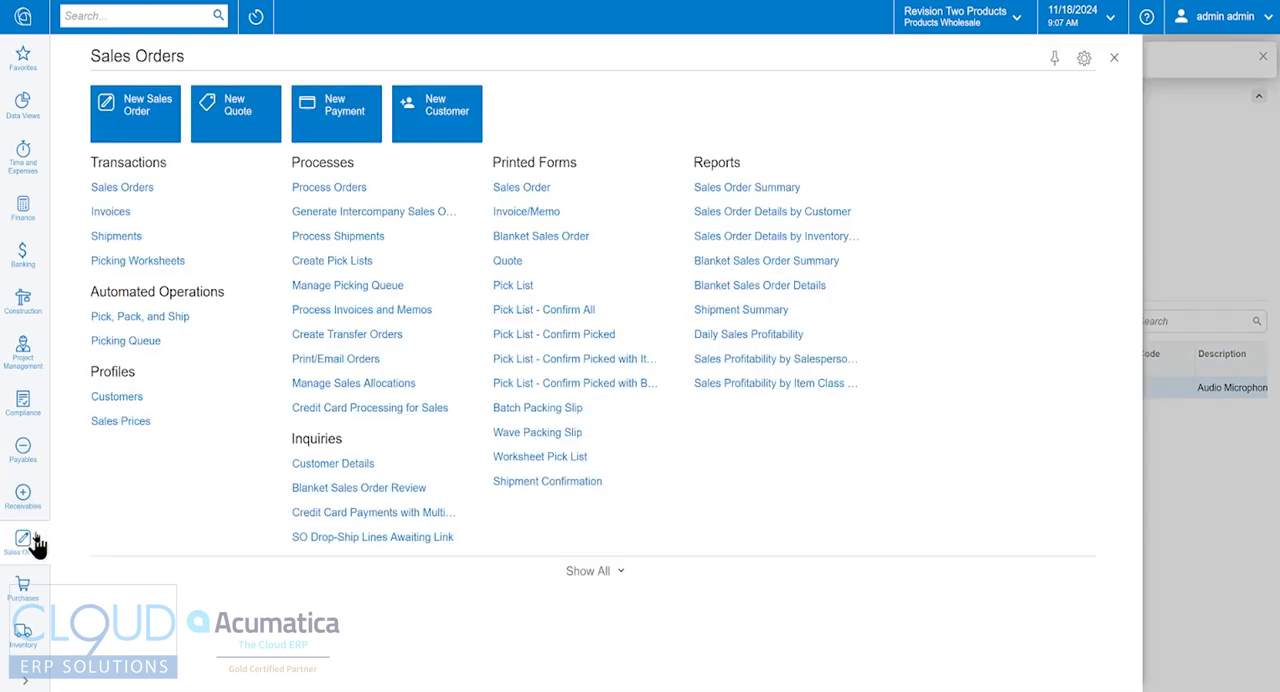
left_click(128, 318)
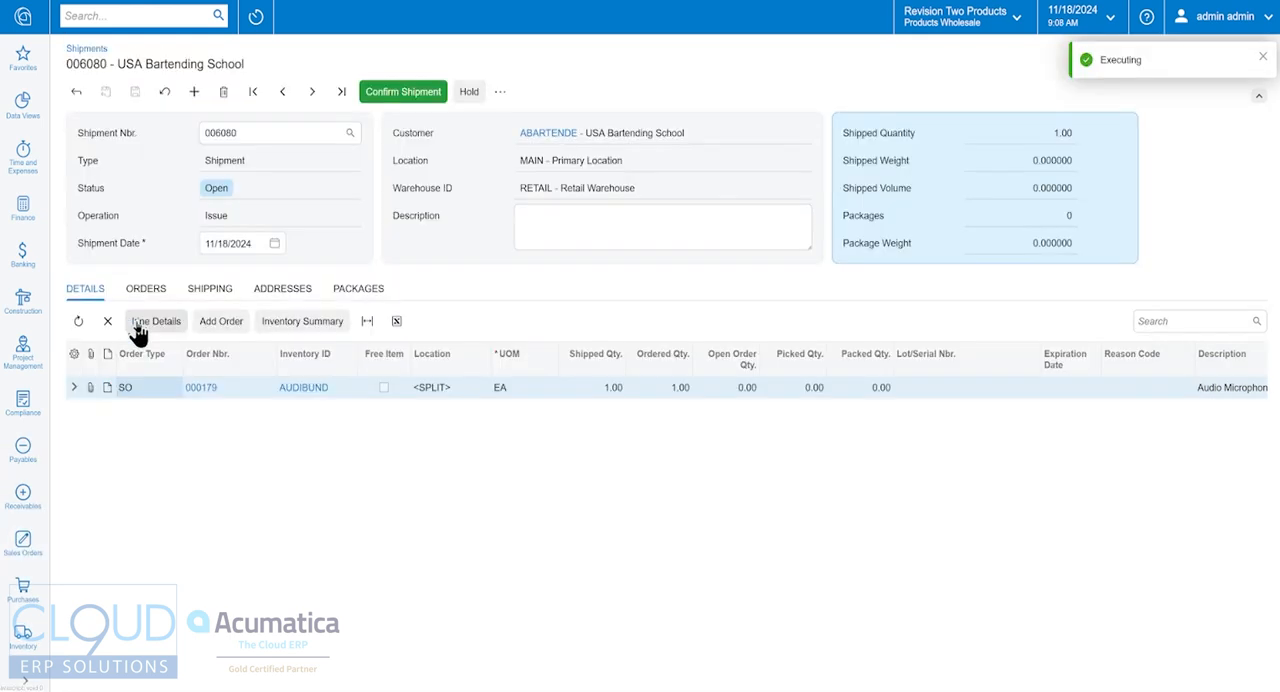
left_click(251, 132)
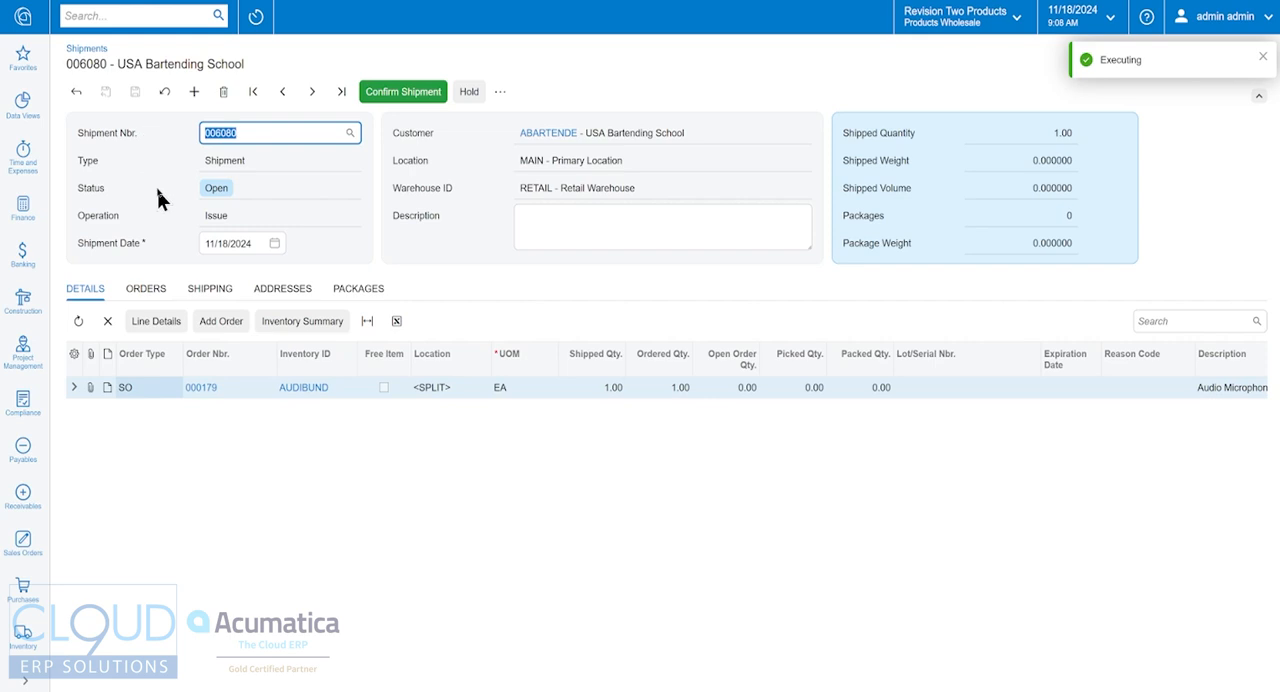
left_click(375, 0)
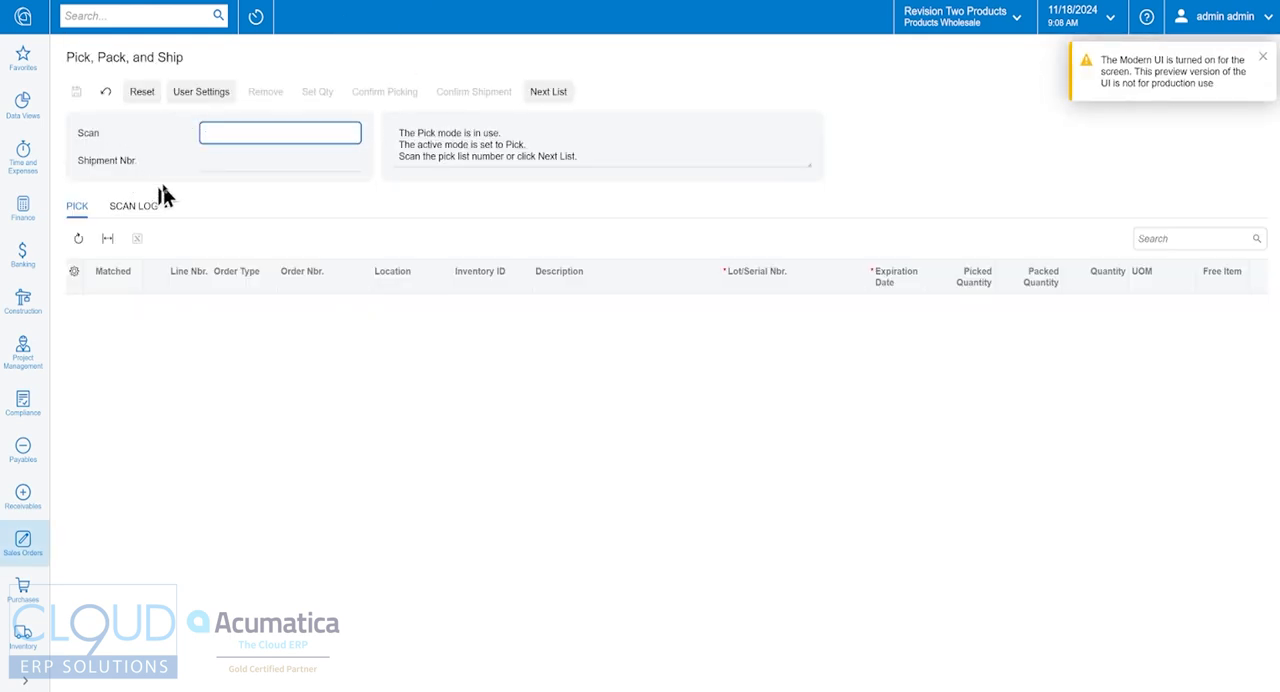
type("006080")
key("Return")
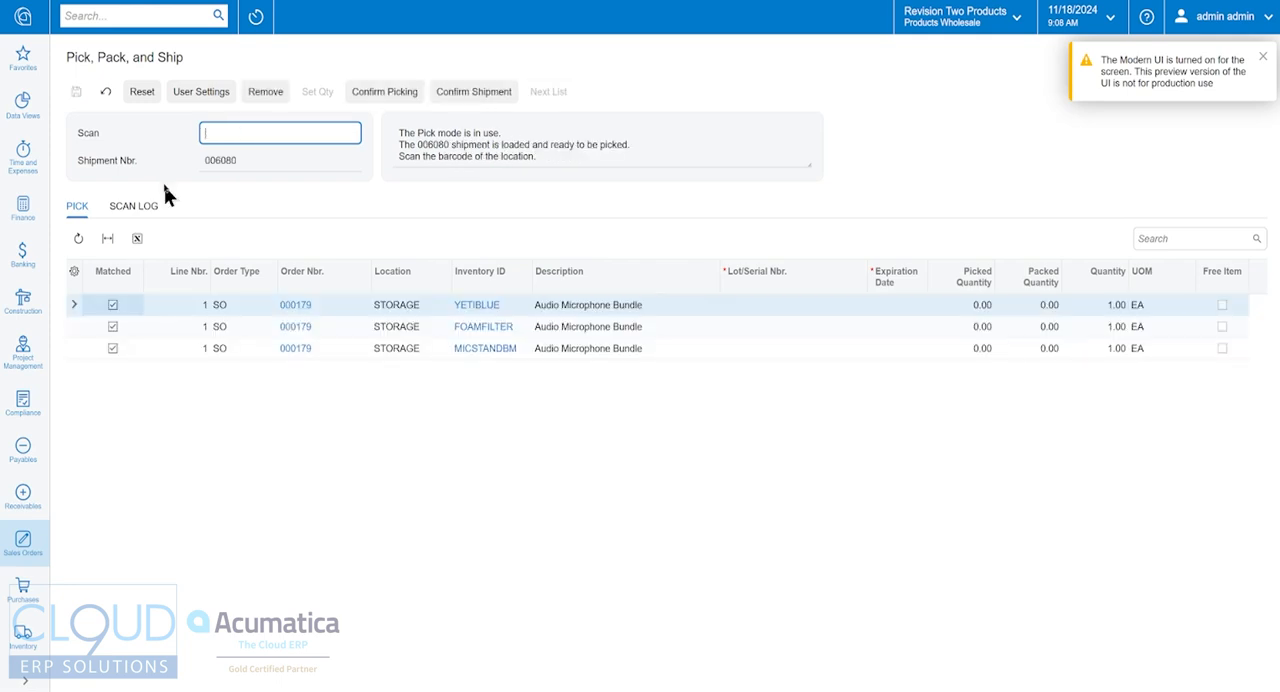
Step: Examine the YETIBLUE, FOAMFILTER and MICSTANDBM component lines in the shipment's pick list
left_click(561, 311)
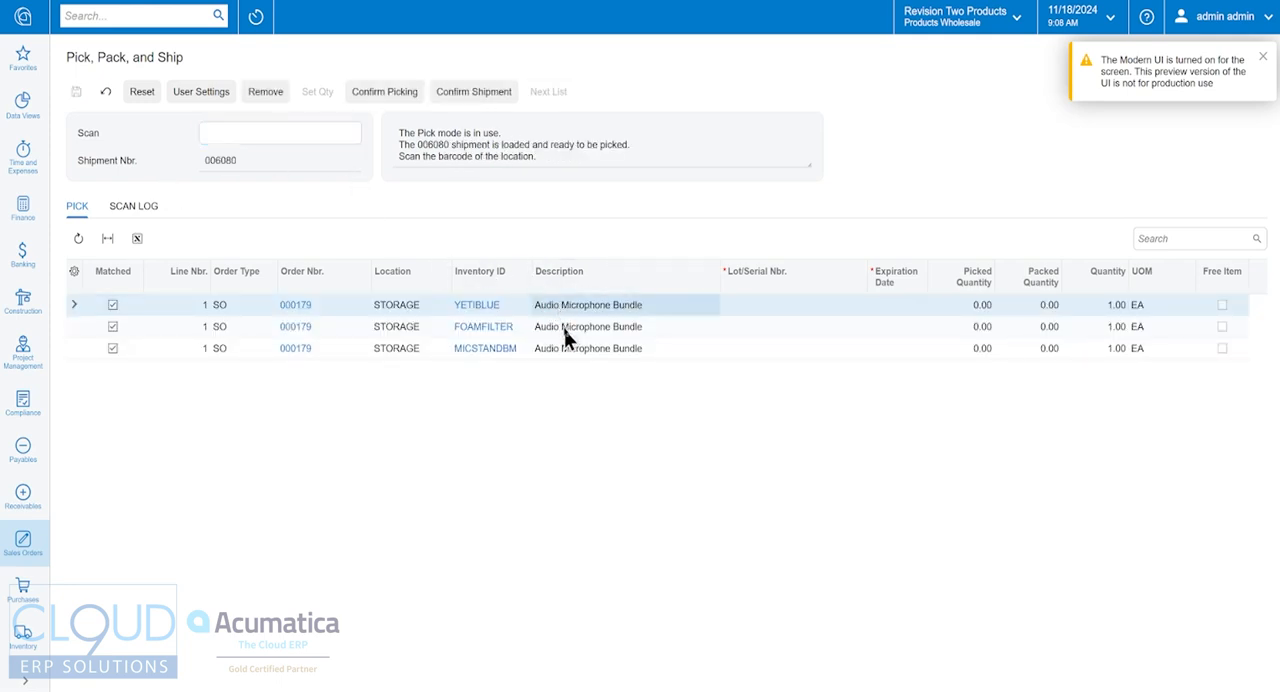
left_click(563, 330)
left_click(567, 352)
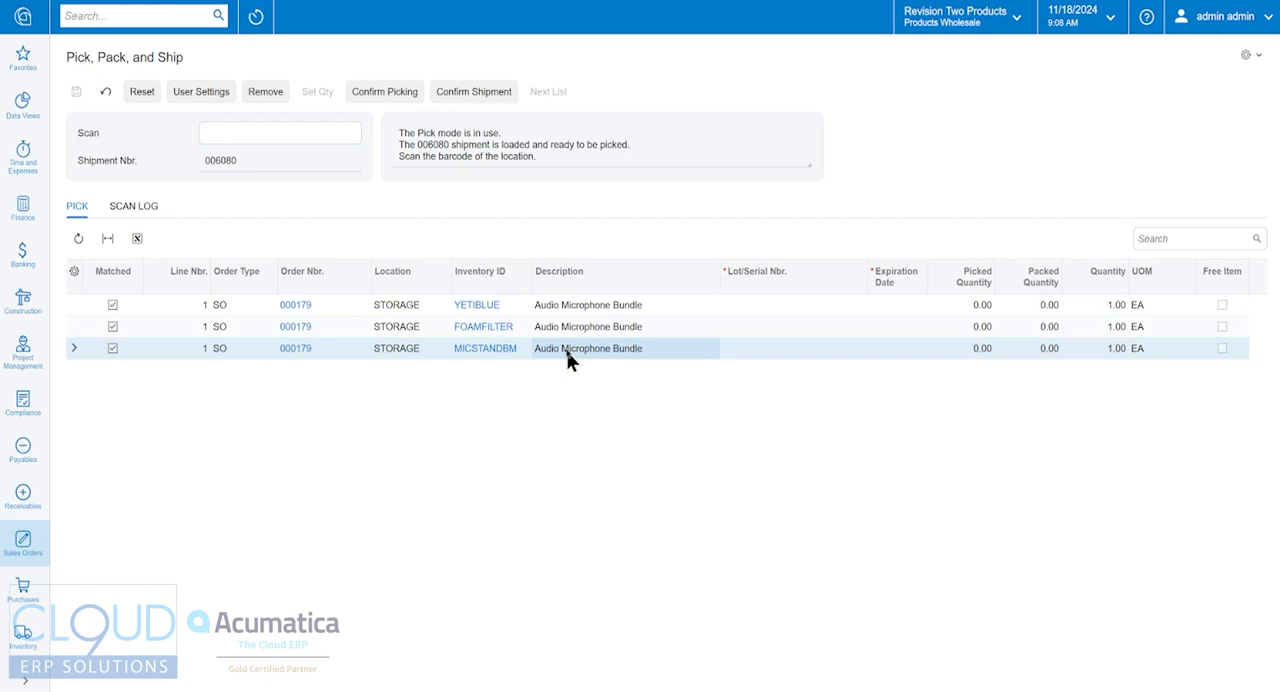